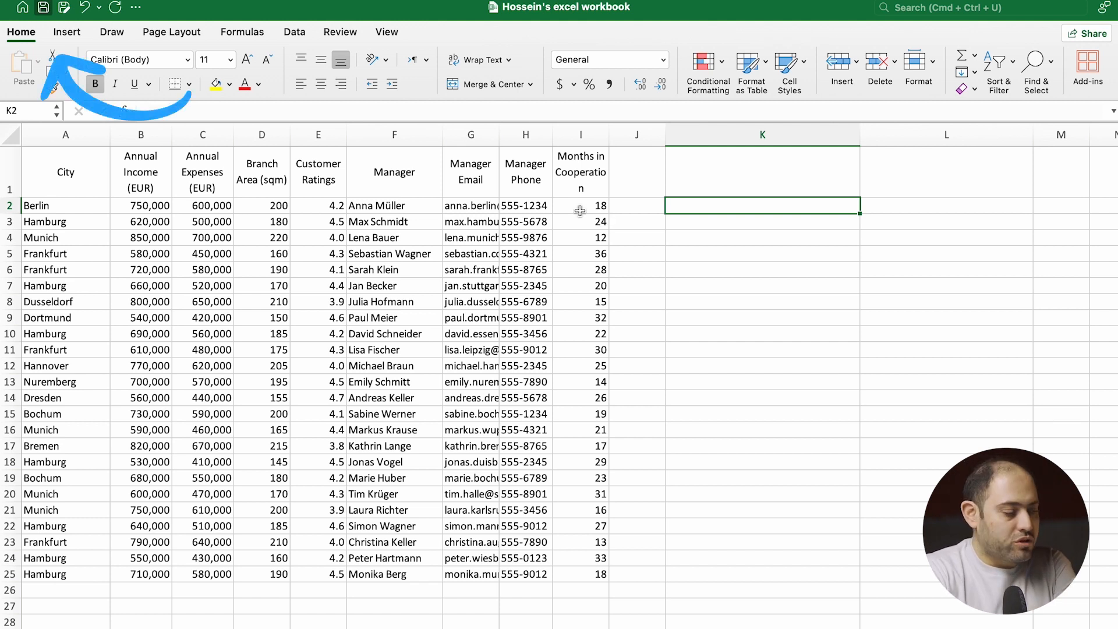
# Select the City and Annual Income (EUR) data with headers, range A1:B25, as the source for a chart
pyautogui.click(59, 35)
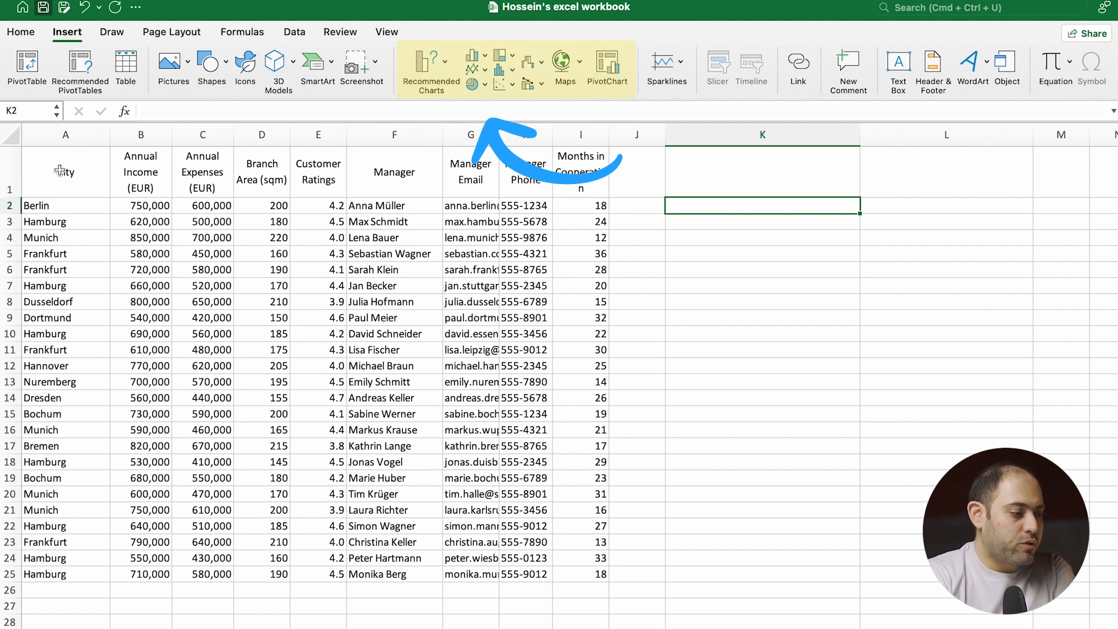
pyautogui.moveTo(48, 153); pyautogui.dragTo(120, 572)
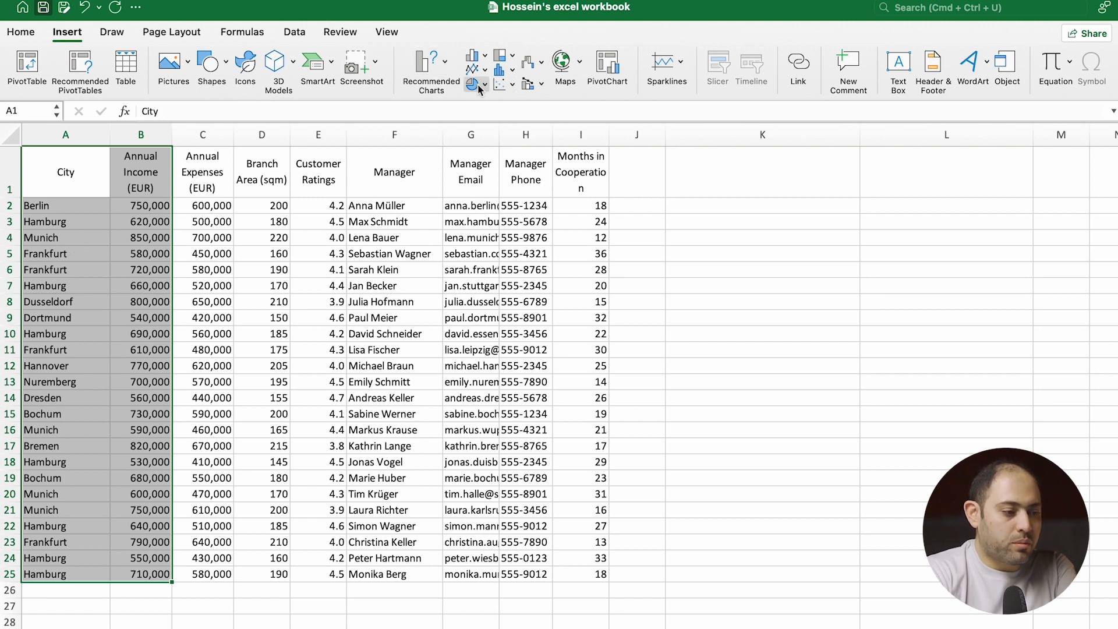
# Review the available chart types for the selected data, including waterfall, column and bar, line, pie and scatter
pyautogui.click(532, 62)
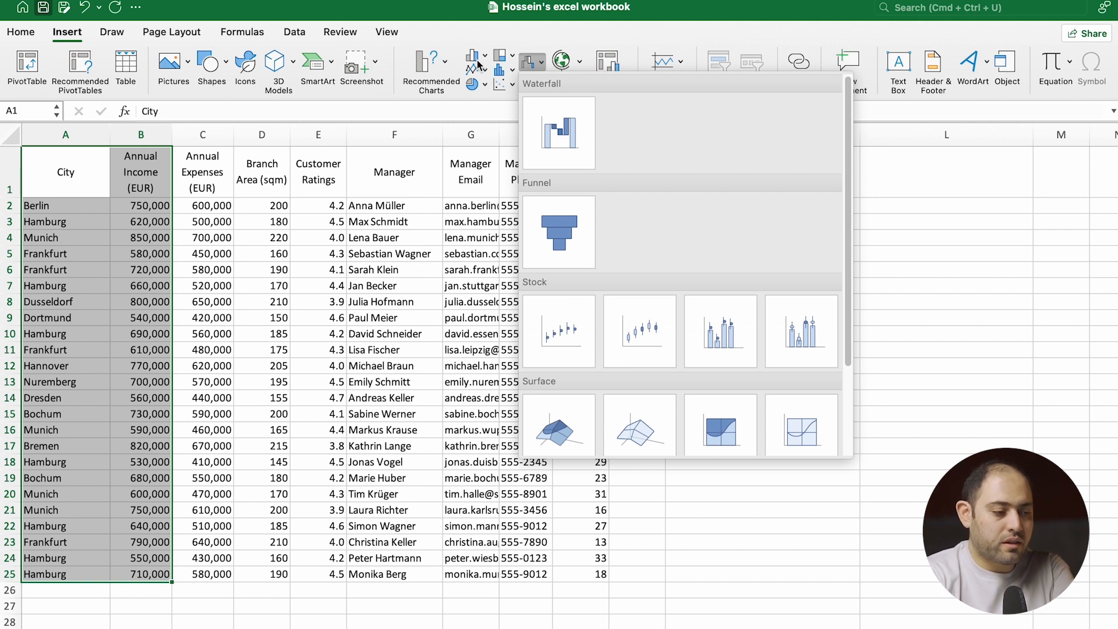
pyautogui.click(478, 58)
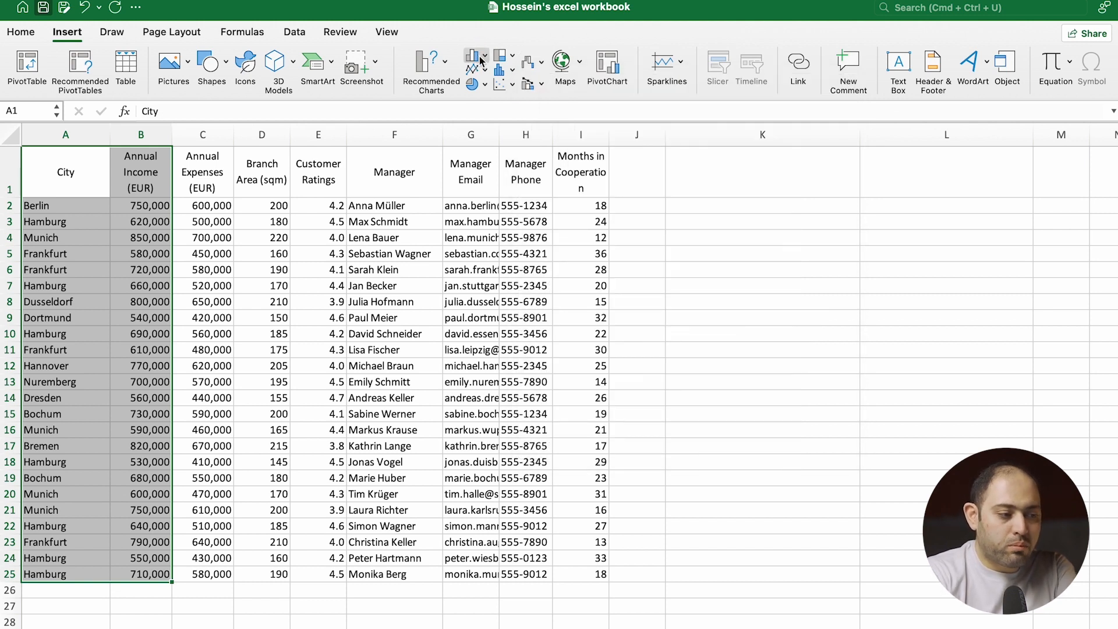
pyautogui.click(480, 56)
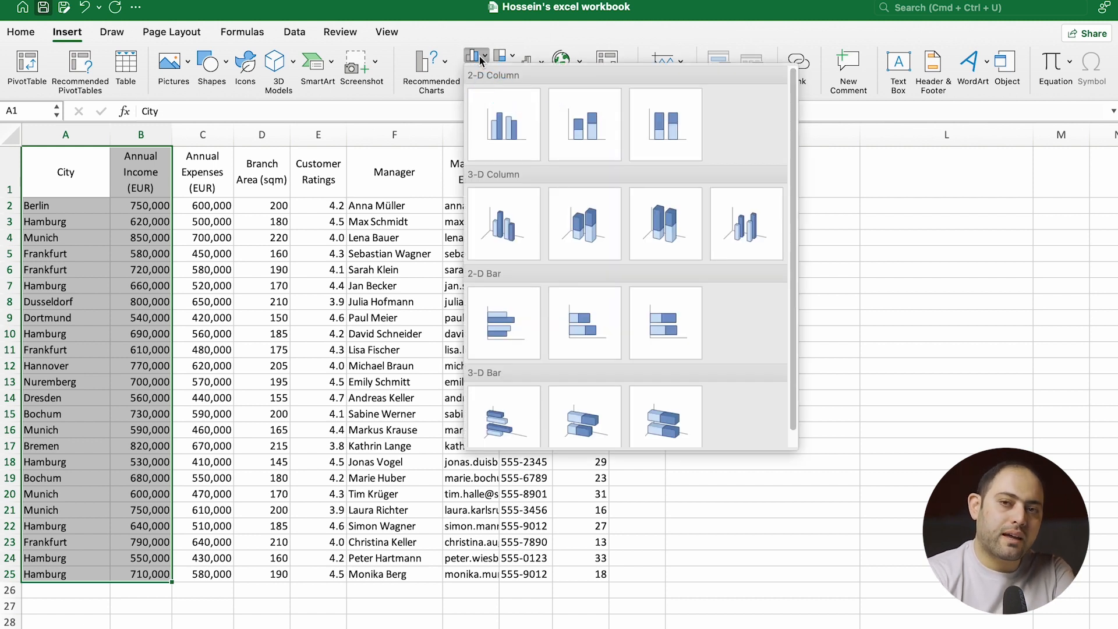
pyautogui.click(480, 37)
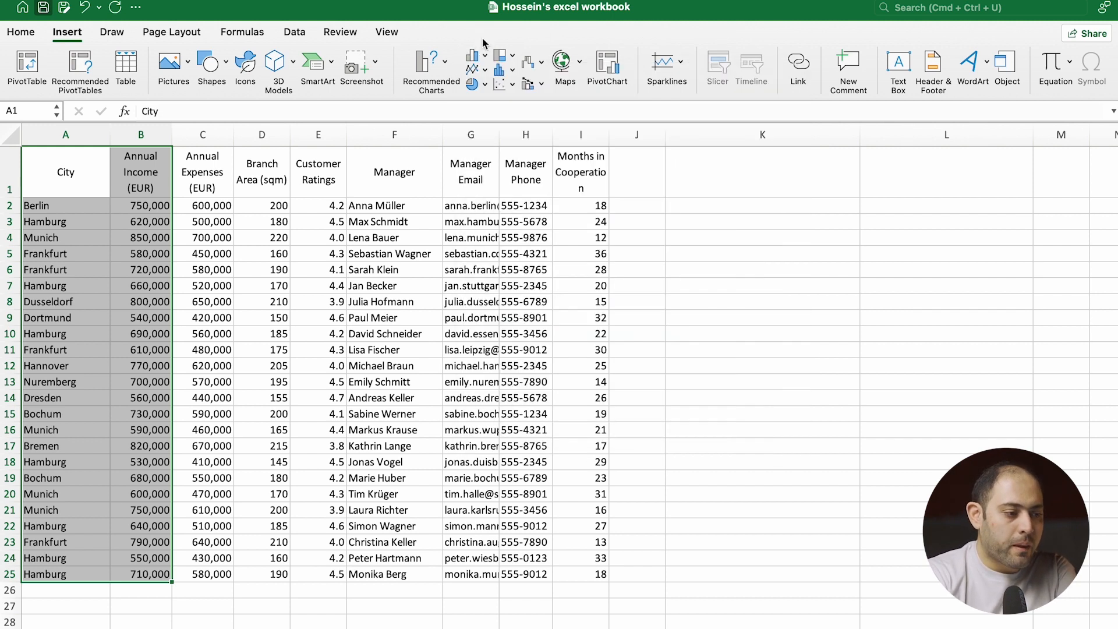
pyautogui.click(483, 70)
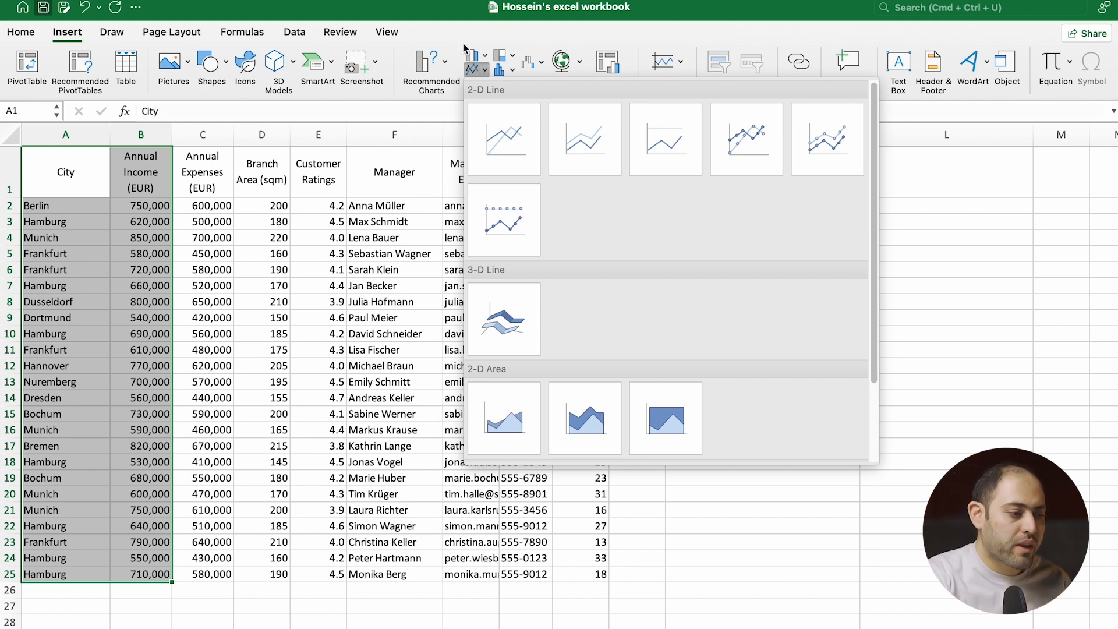
pyautogui.click(481, 85)
pyautogui.click(481, 85)
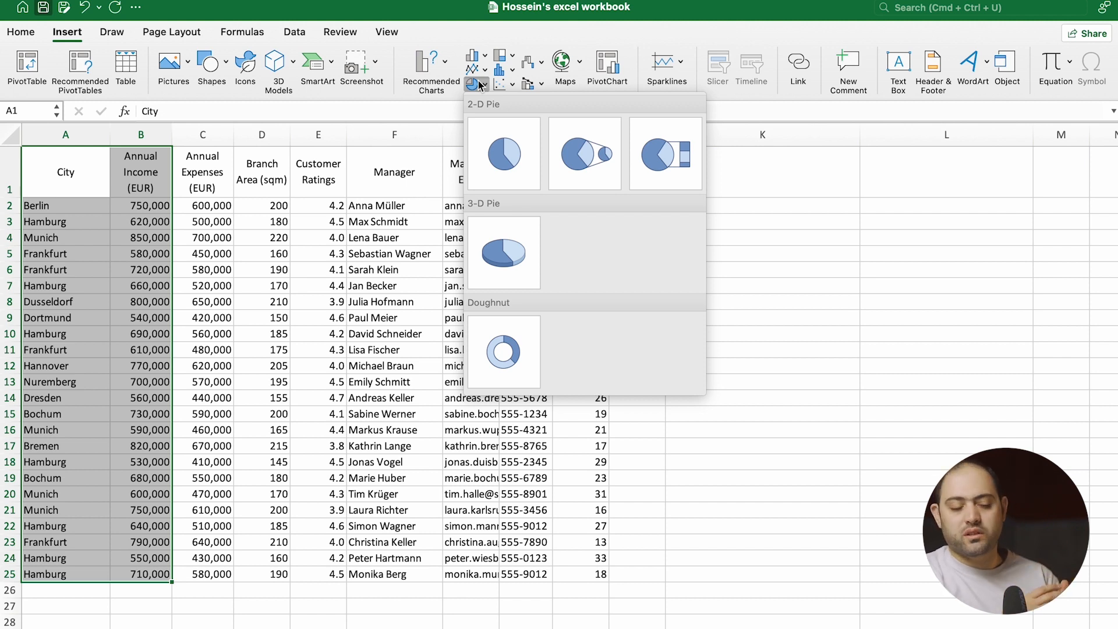
pyautogui.click(508, 86)
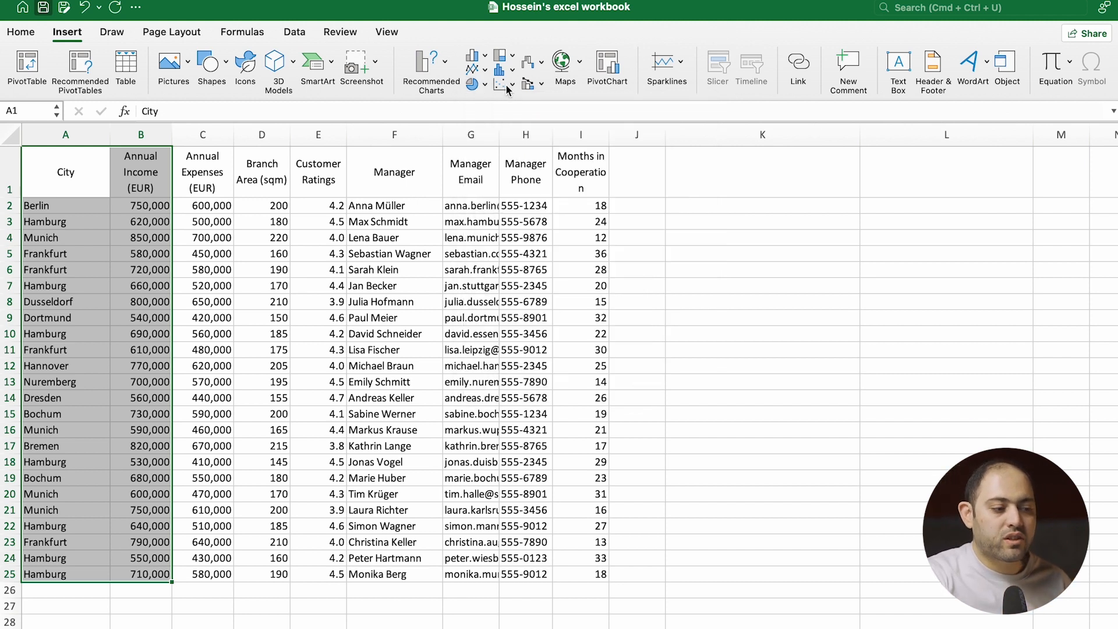
pyautogui.click(513, 84)
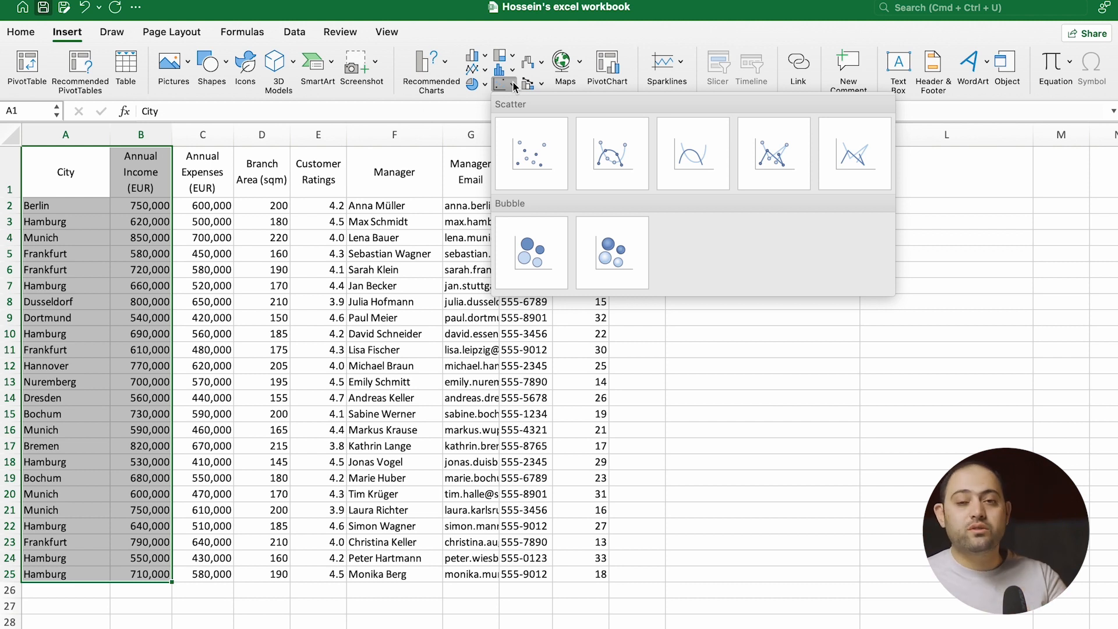
# Insert the recommended Pareto chart for the selected data and place it beside the table, next to the Months in Cooperation column
pyautogui.click(437, 63)
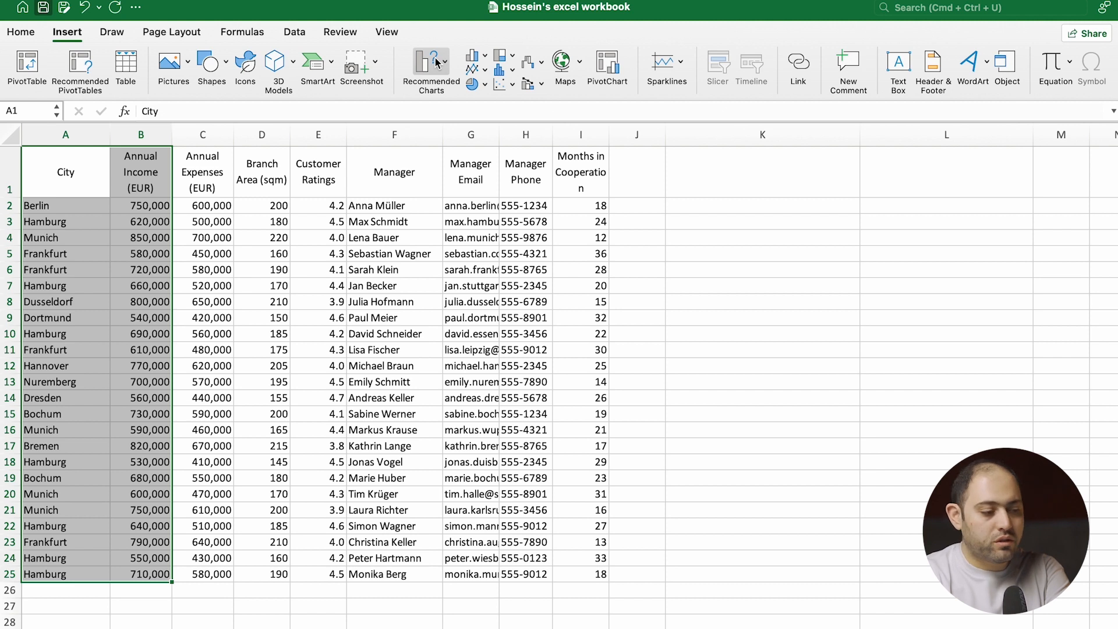
pyautogui.click(437, 63)
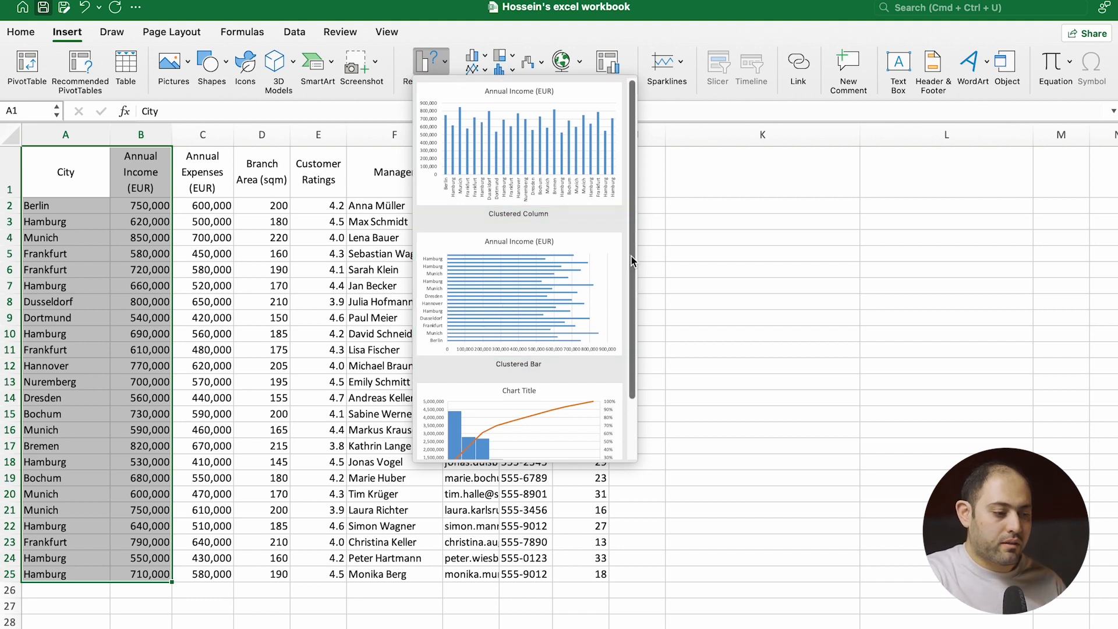
pyautogui.moveTo(629, 256); pyautogui.dragTo(630, 331)
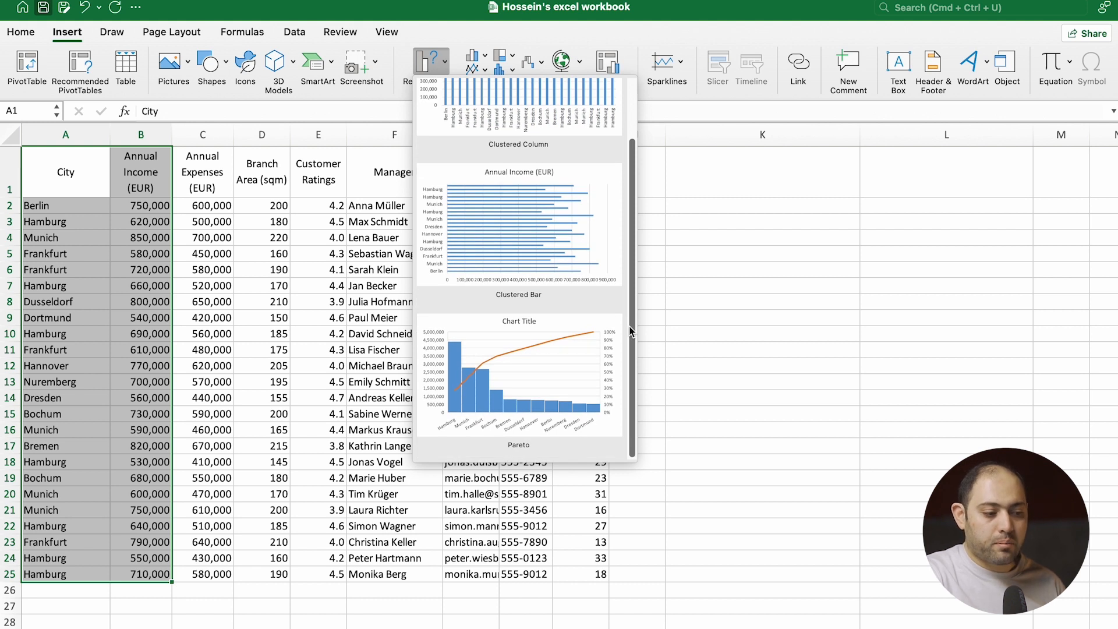
pyautogui.scroll(1, 630, 331)
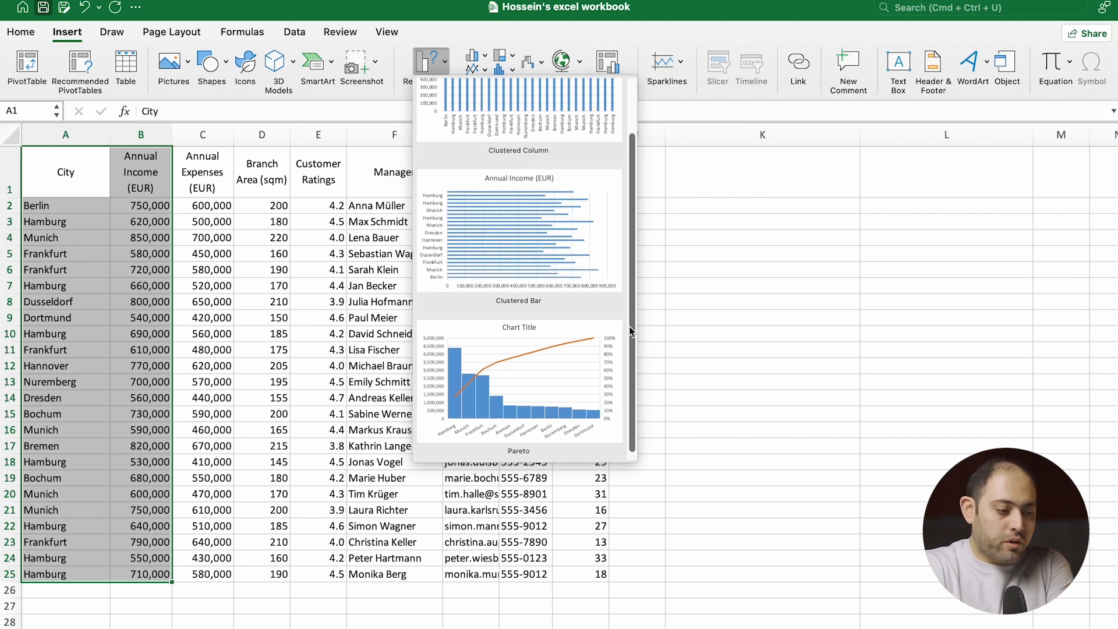
pyautogui.click(575, 348)
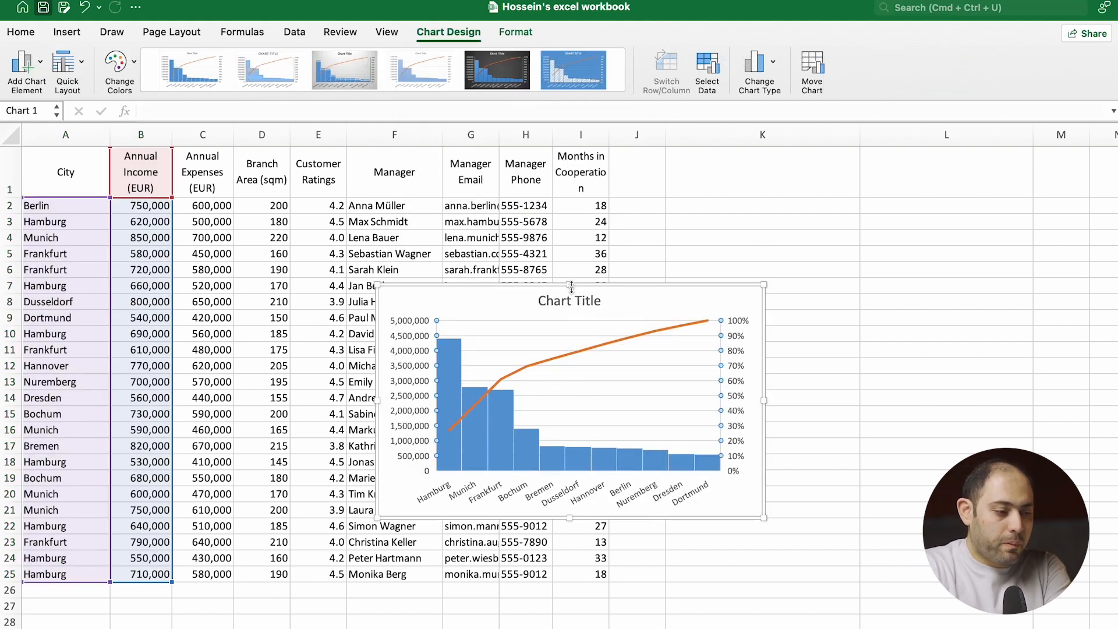
pyautogui.moveTo(636, 293); pyautogui.dragTo(861, 209)
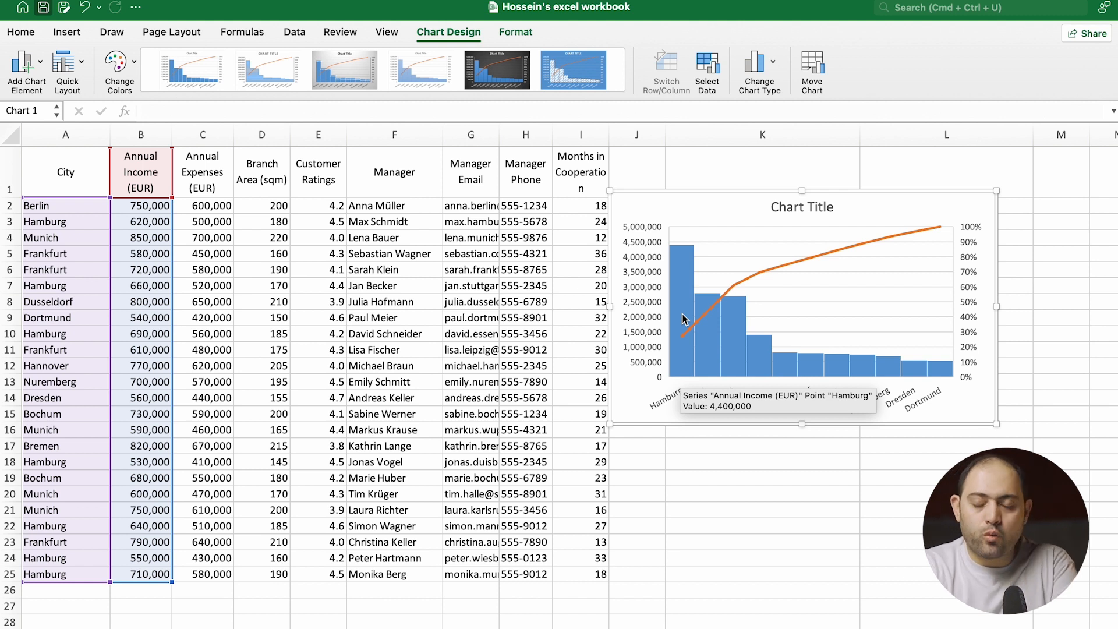
# Replace the Pareto chart's placeholder title with "Annual Income (Eur)"
pyautogui.doubleClick(825, 211)
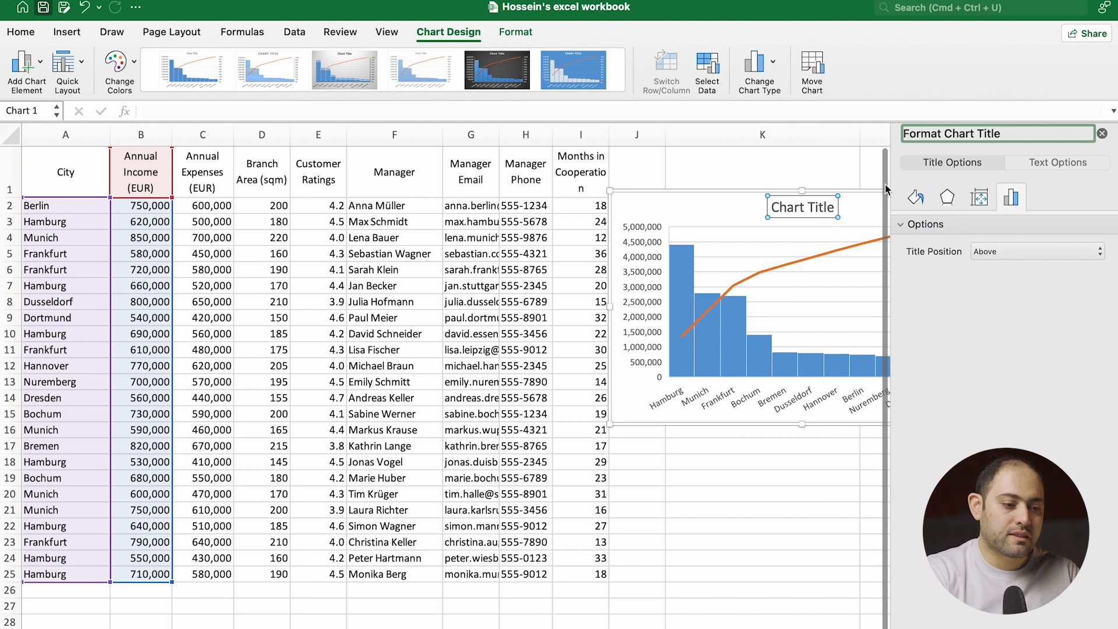
pyautogui.tripleClick(804, 207)
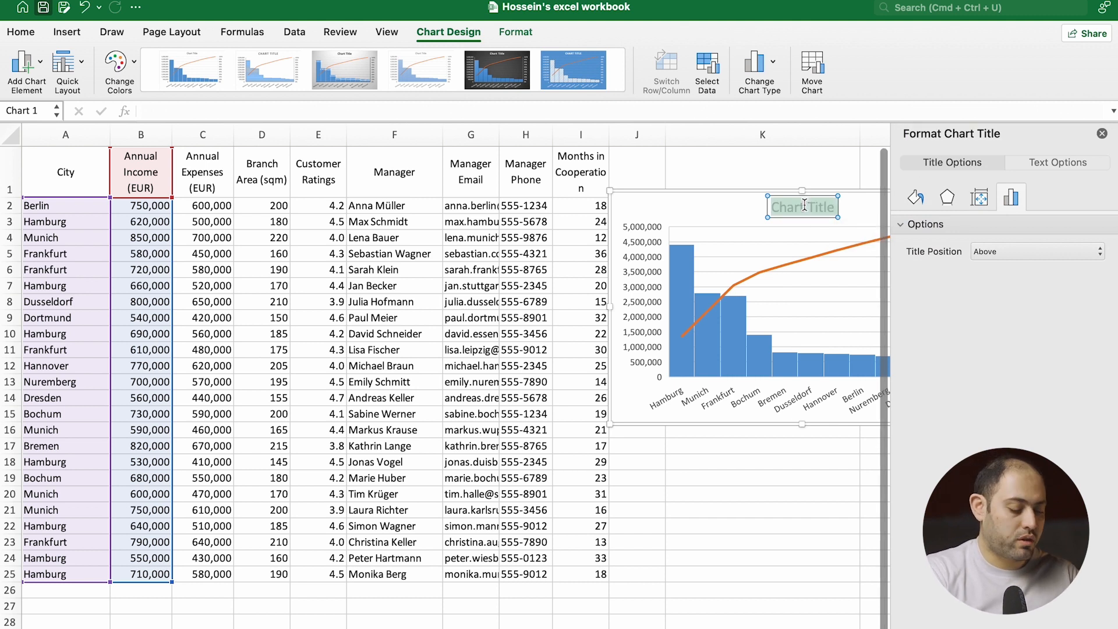
pyautogui.write('A')
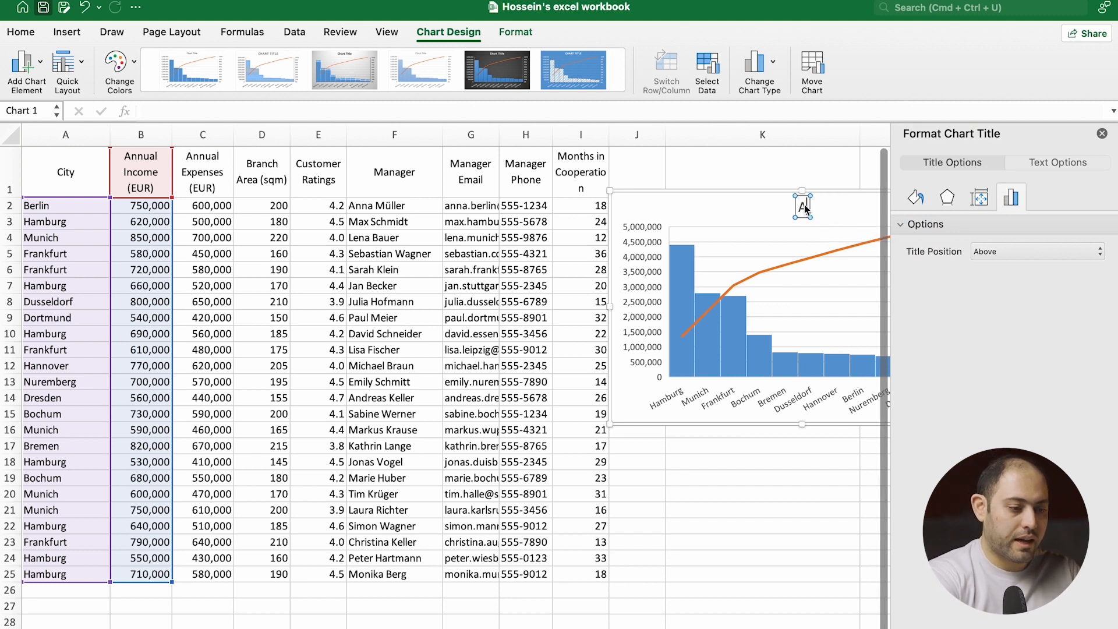
pyautogui.write('nnual Inco')
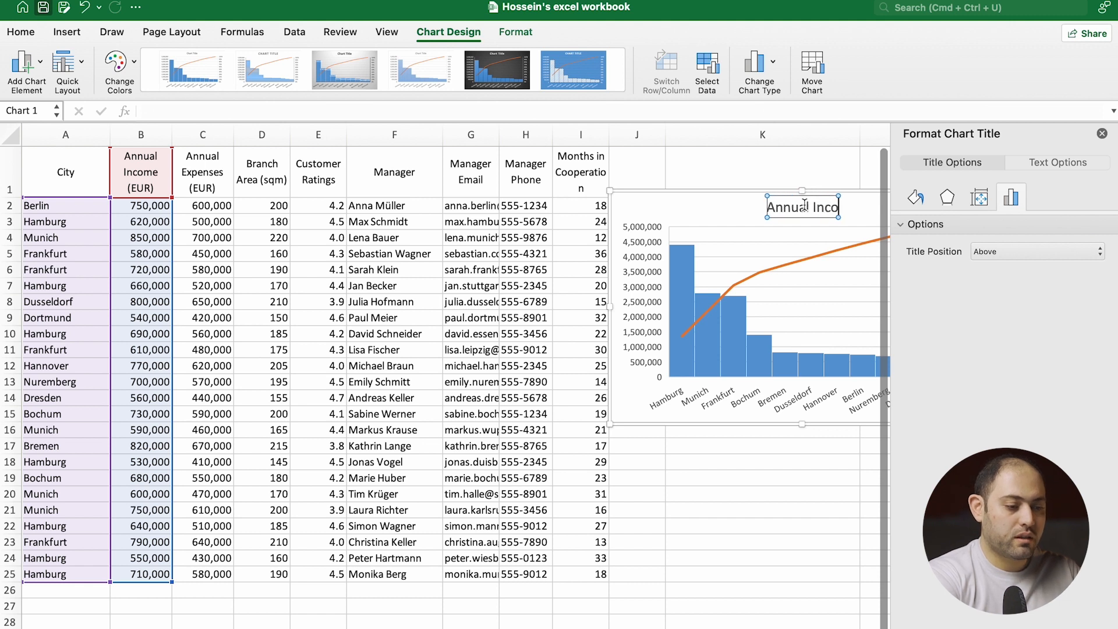
pyautogui.write('me (Eur)')
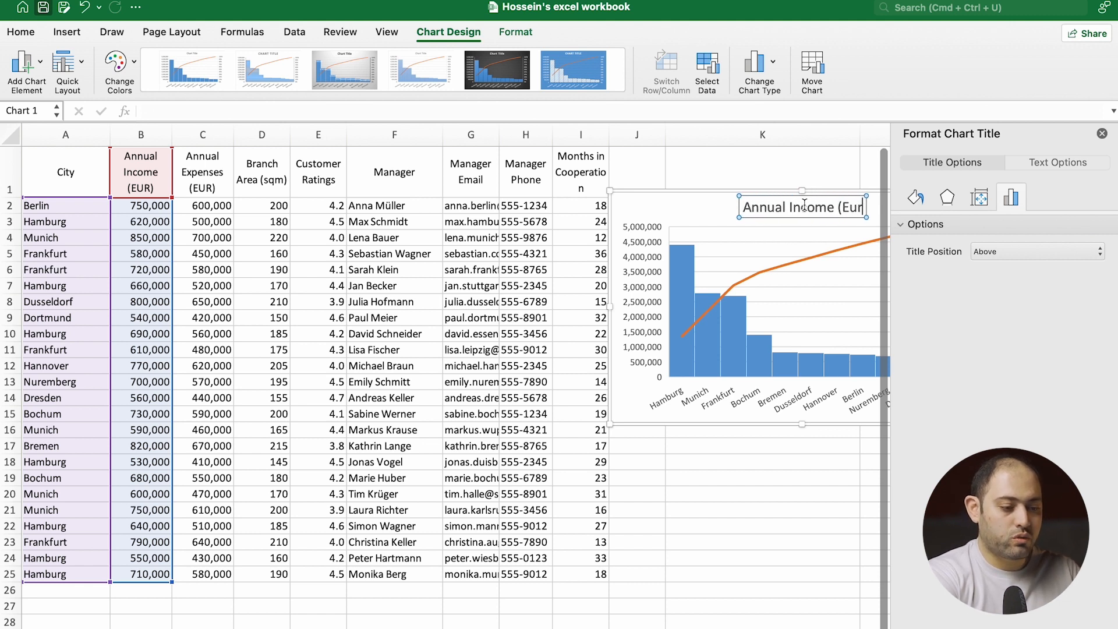
# Give the chart title a solid line border in black
pyautogui.click(925, 201)
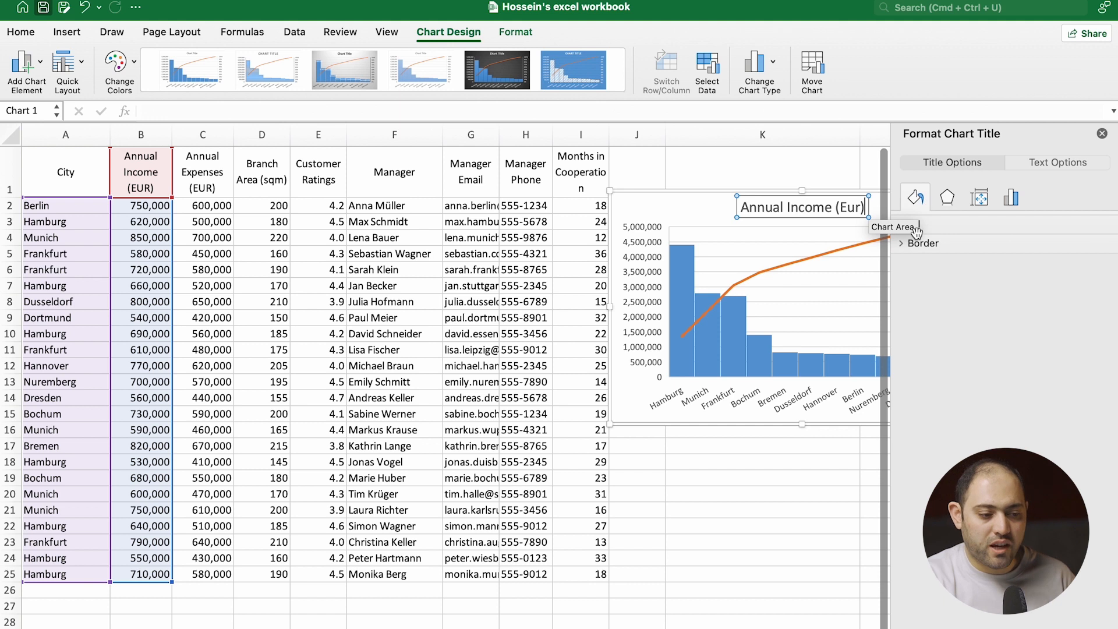
pyautogui.click(909, 242)
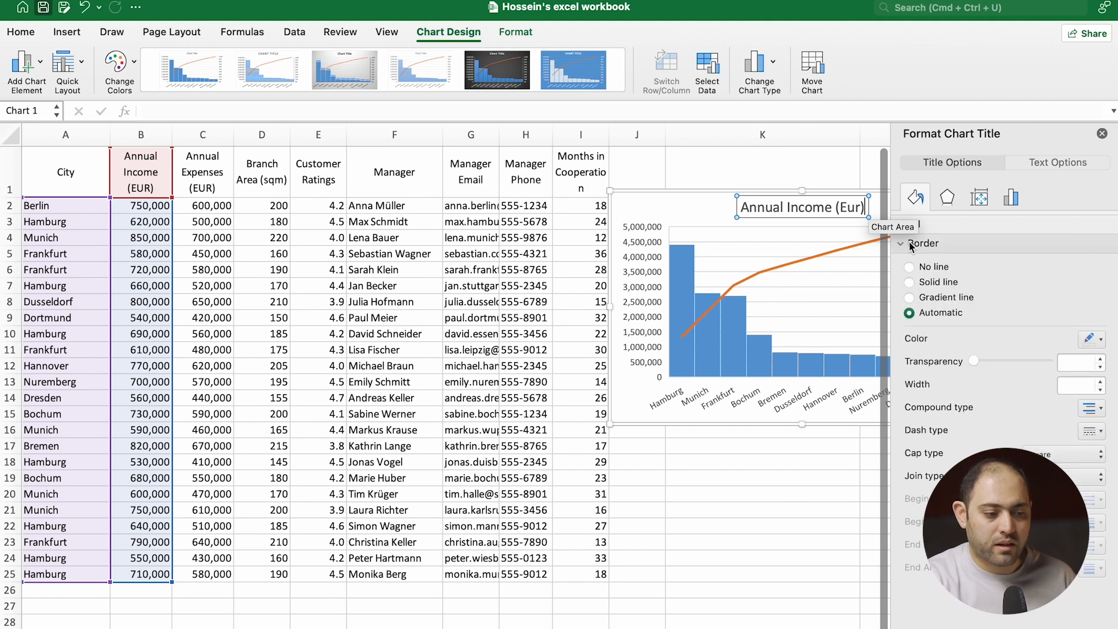
pyautogui.click(909, 282)
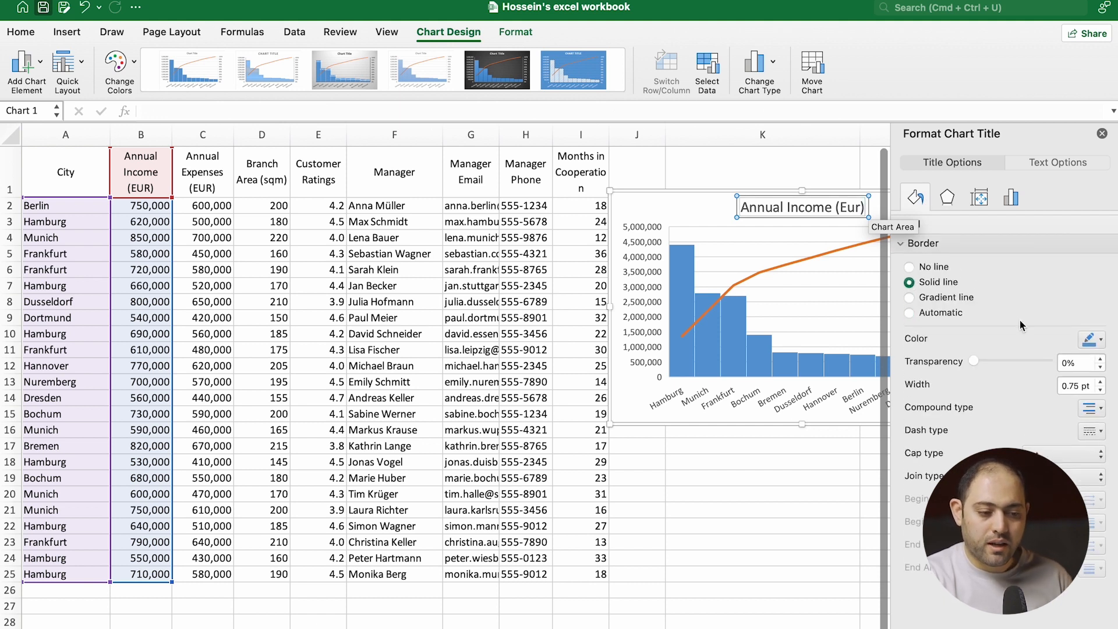
pyautogui.click(1089, 341)
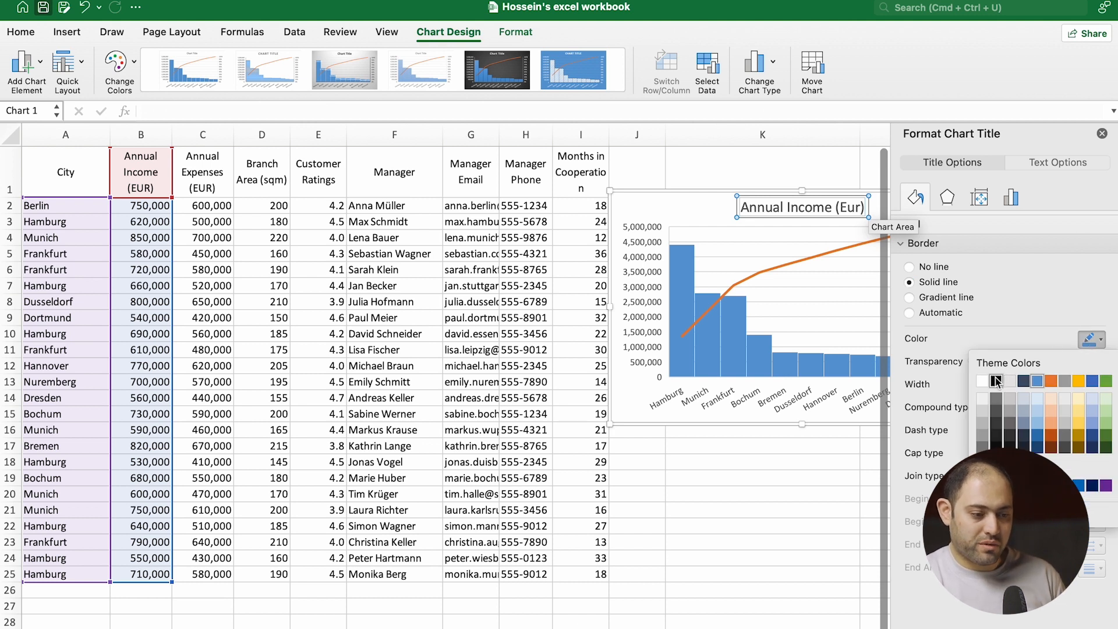
pyautogui.click(996, 381)
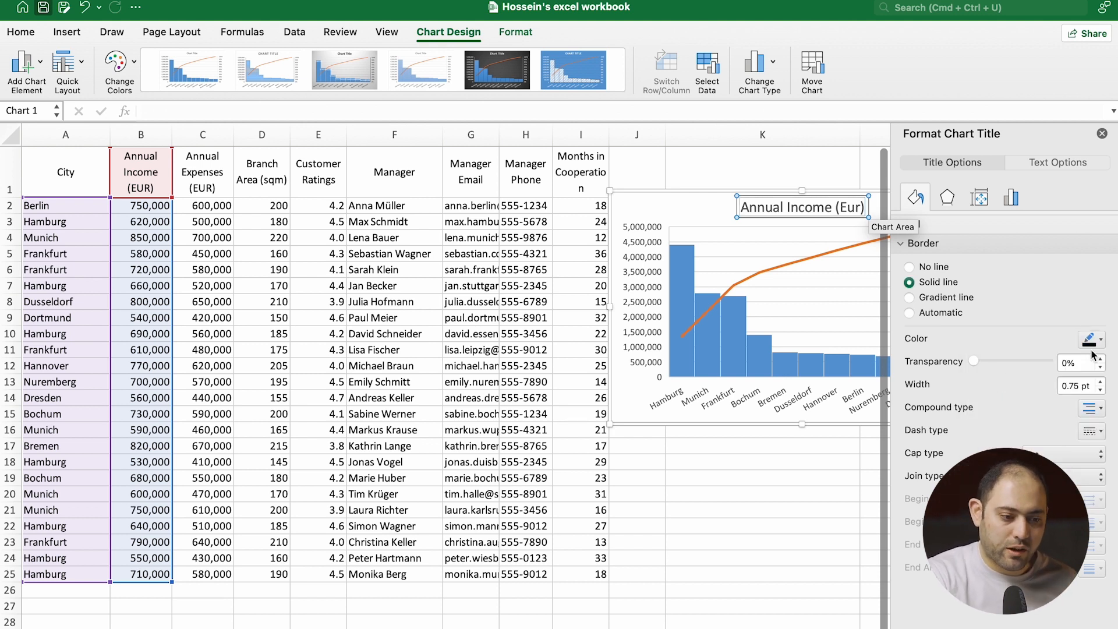
# Increase the chart title's border width to 4.25 pt
pyautogui.click(1098, 381)
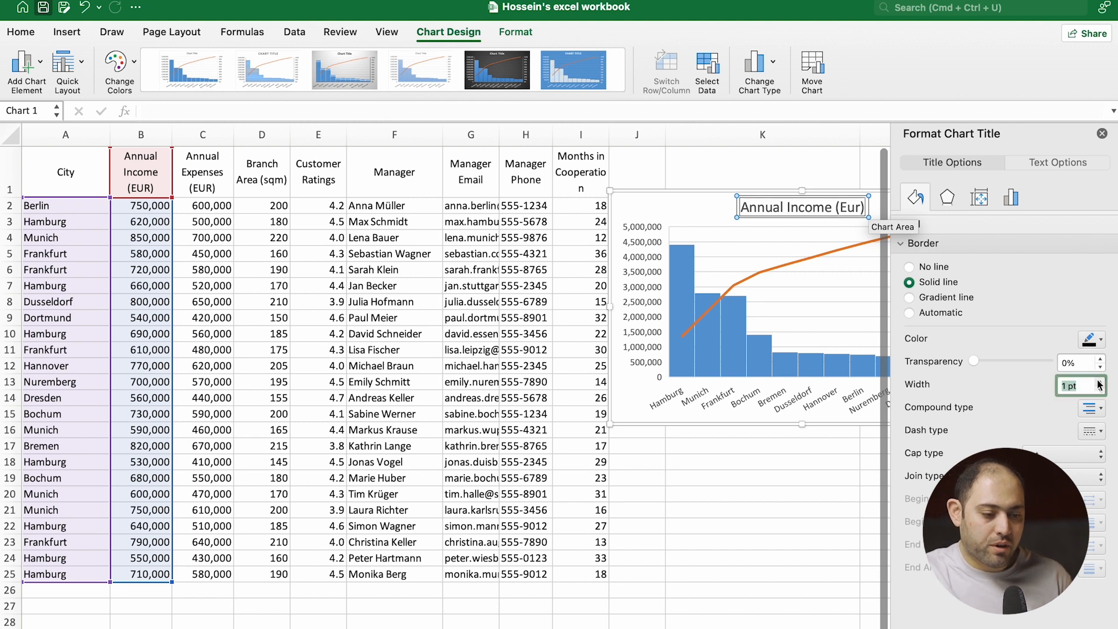
pyautogui.click(1099, 381)
pyautogui.click(1099, 382)
pyautogui.click(1098, 381)
pyautogui.click(1099, 381)
pyautogui.click(1099, 381)
pyautogui.click(1098, 382)
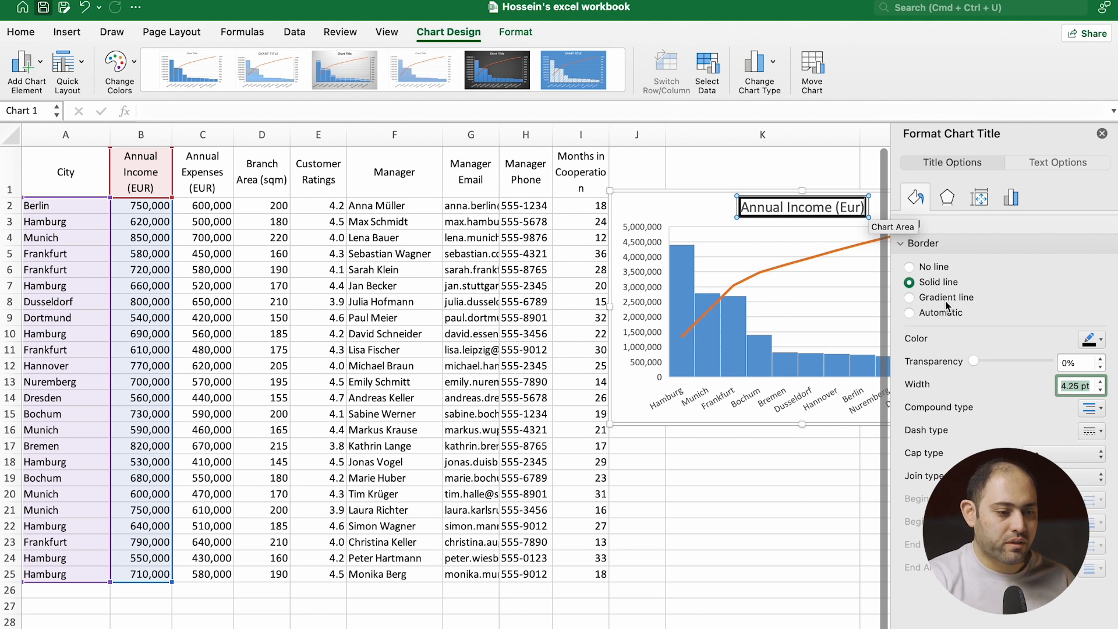
# Shift the chart clear of the data columns and add data labels and a horizontal axis title reading "Cities"
pyautogui.moveTo(958, 196); pyautogui.dragTo(986, 192)
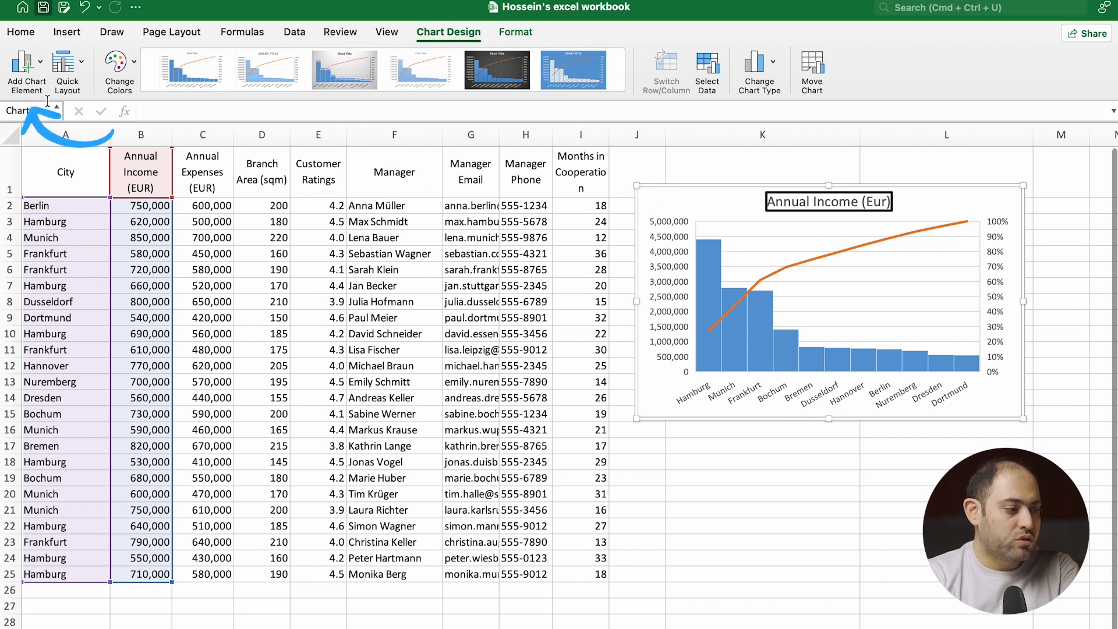
pyautogui.click(44, 71)
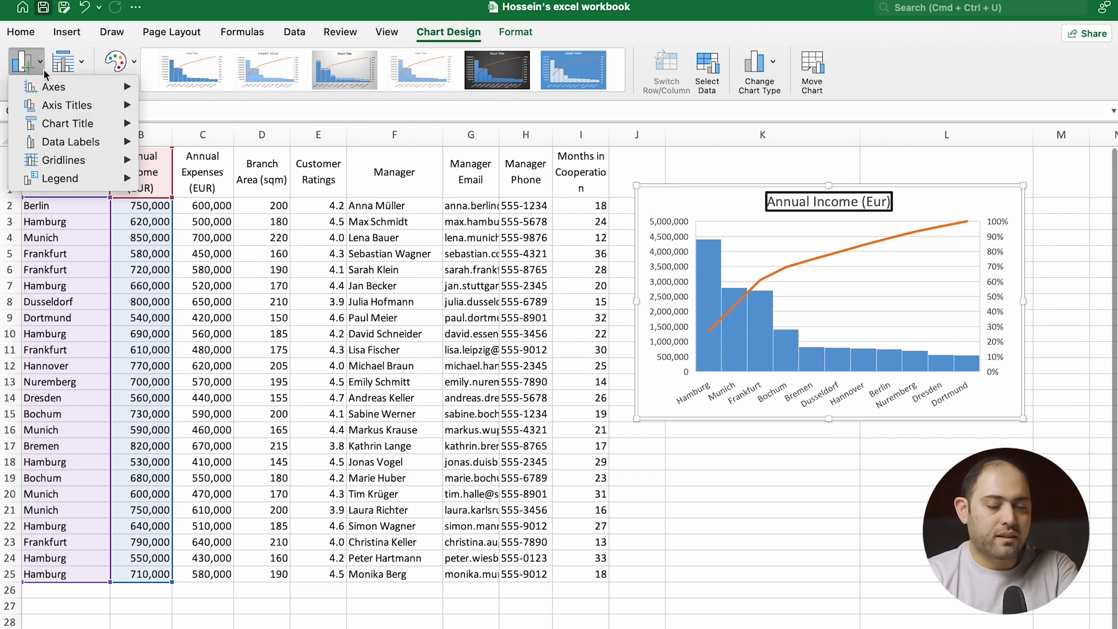
pyautogui.moveTo(33, 87)
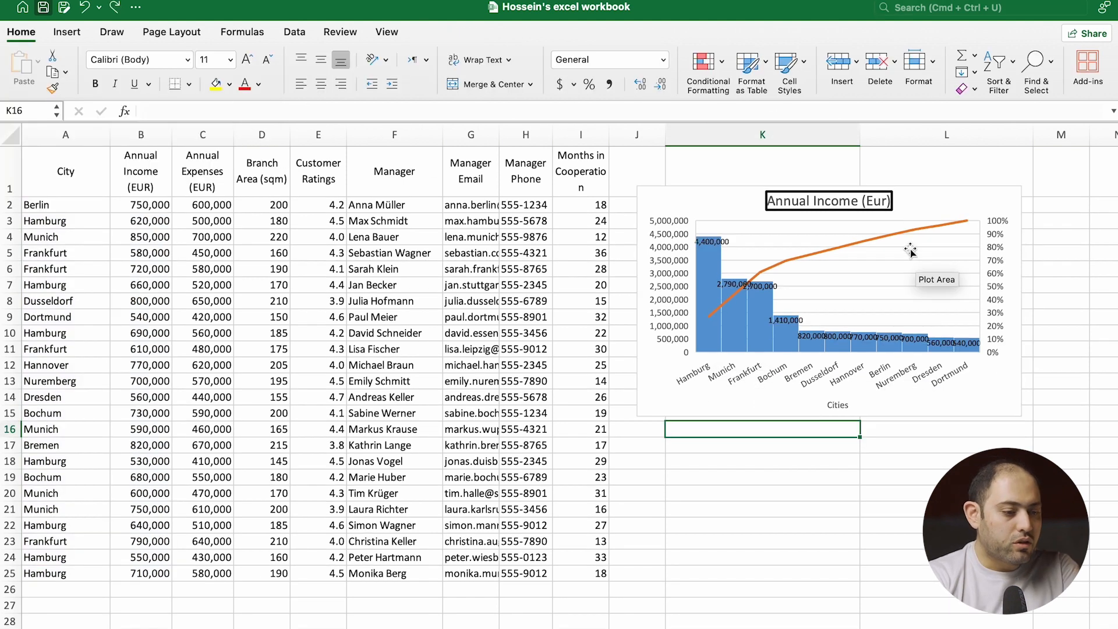
# Recolor the Pareto chart with the second Colorful palette, which starts with blue and gray
pyautogui.click(914, 204)
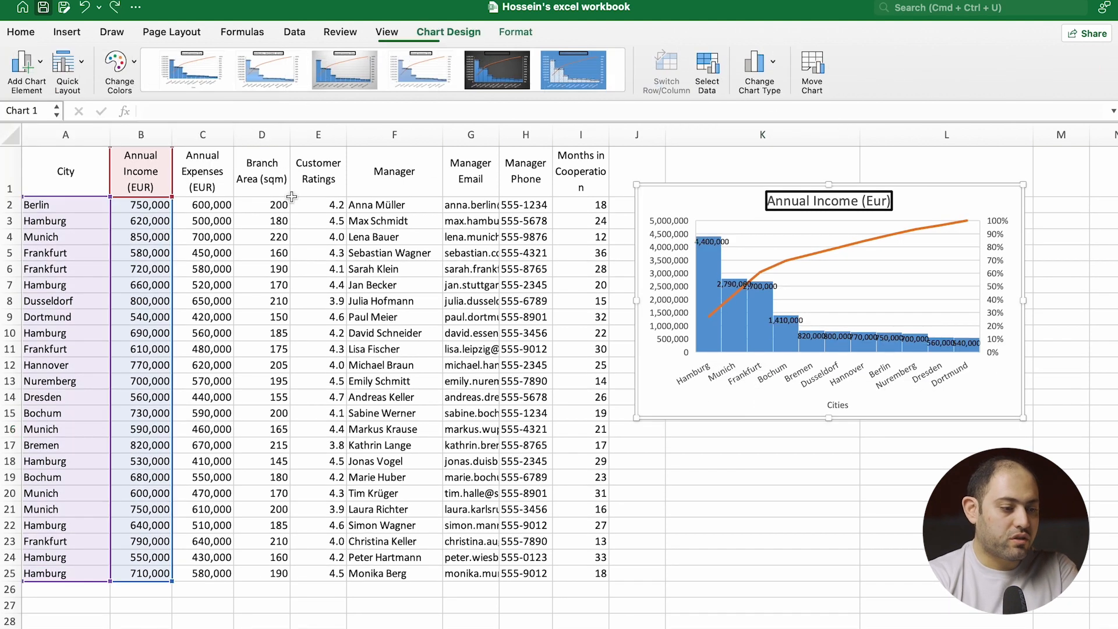
pyautogui.click(123, 63)
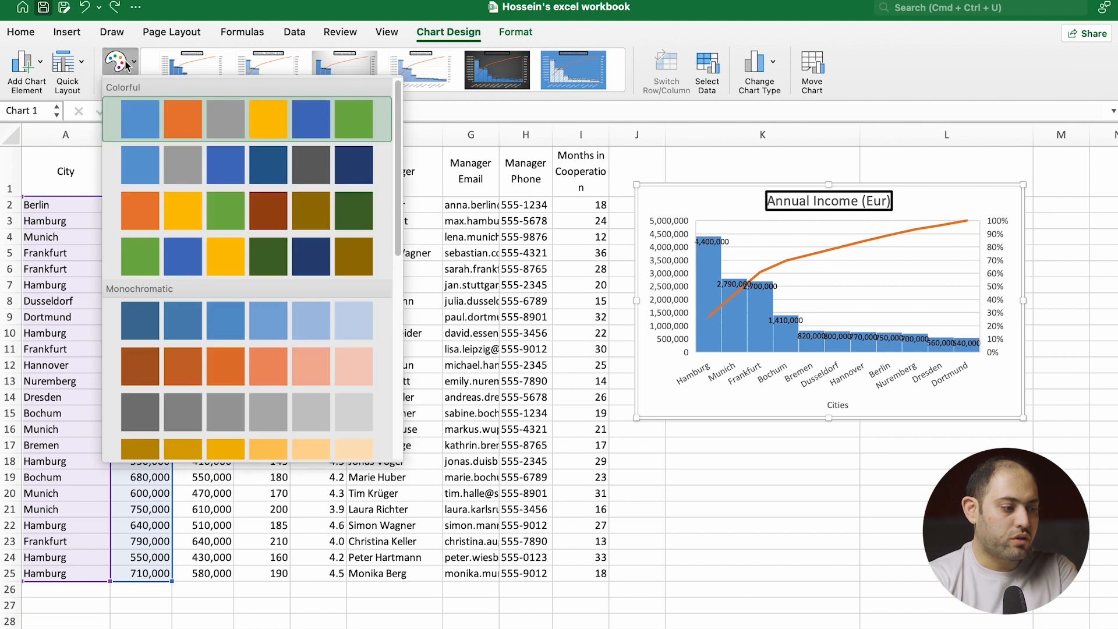
pyautogui.click(147, 163)
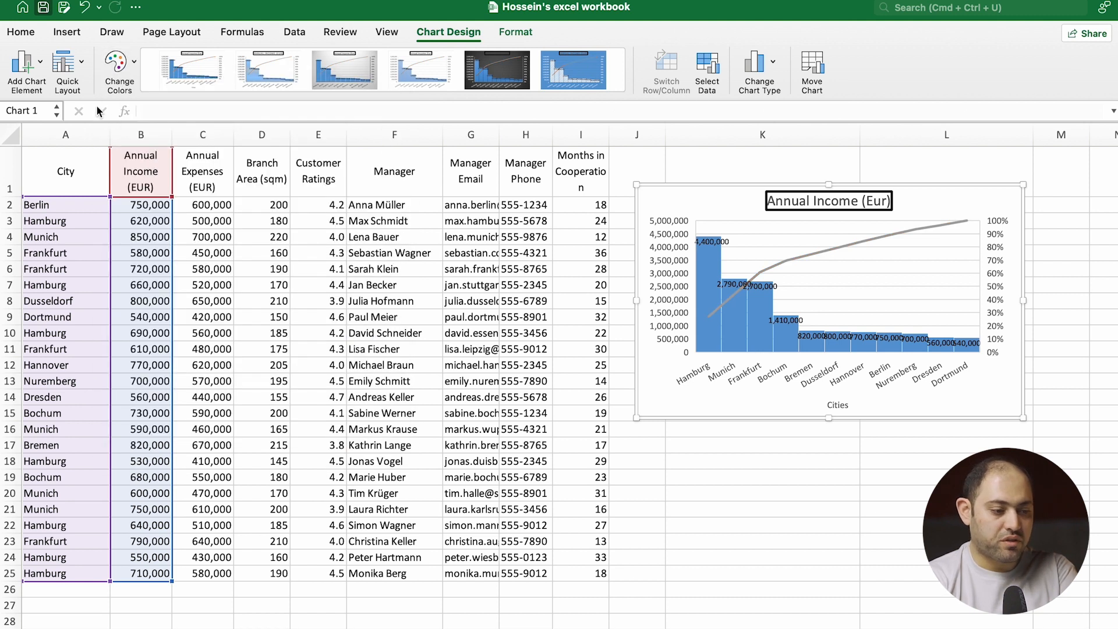
# Recolor the Pareto chart with the blue Monochromatic palette and apply the chart style with the dark background
pyautogui.click(127, 81)
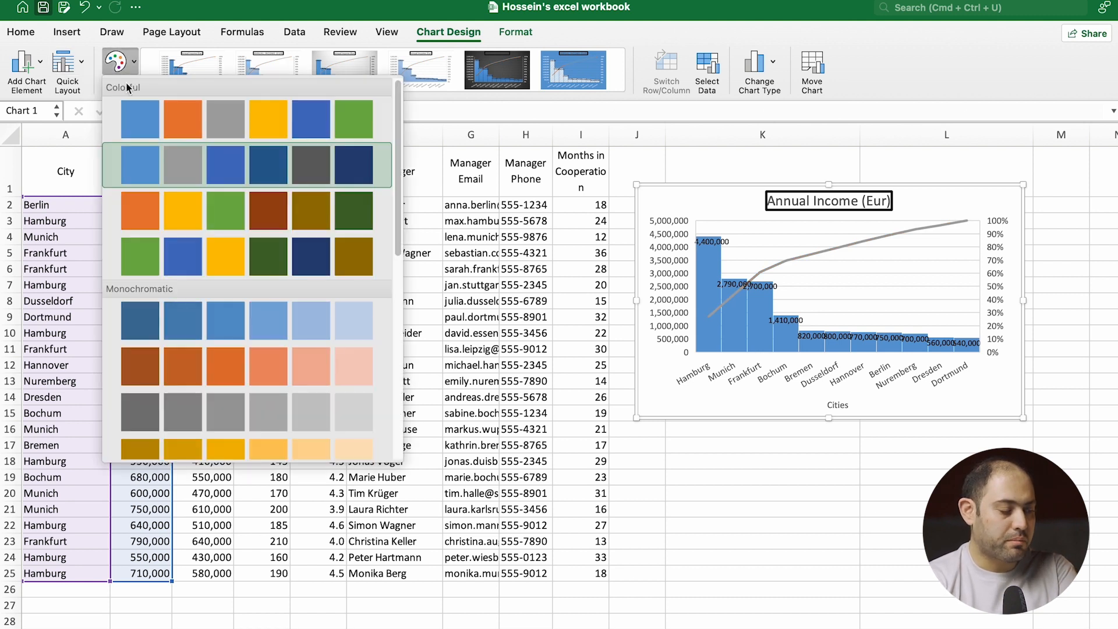
pyautogui.click(198, 319)
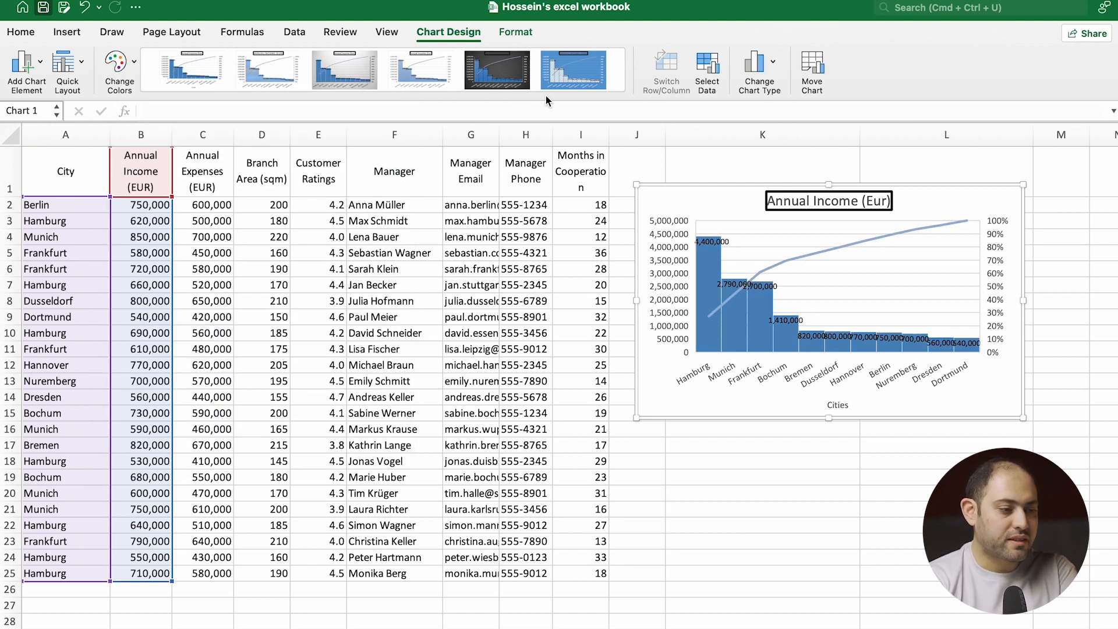
pyautogui.click(488, 76)
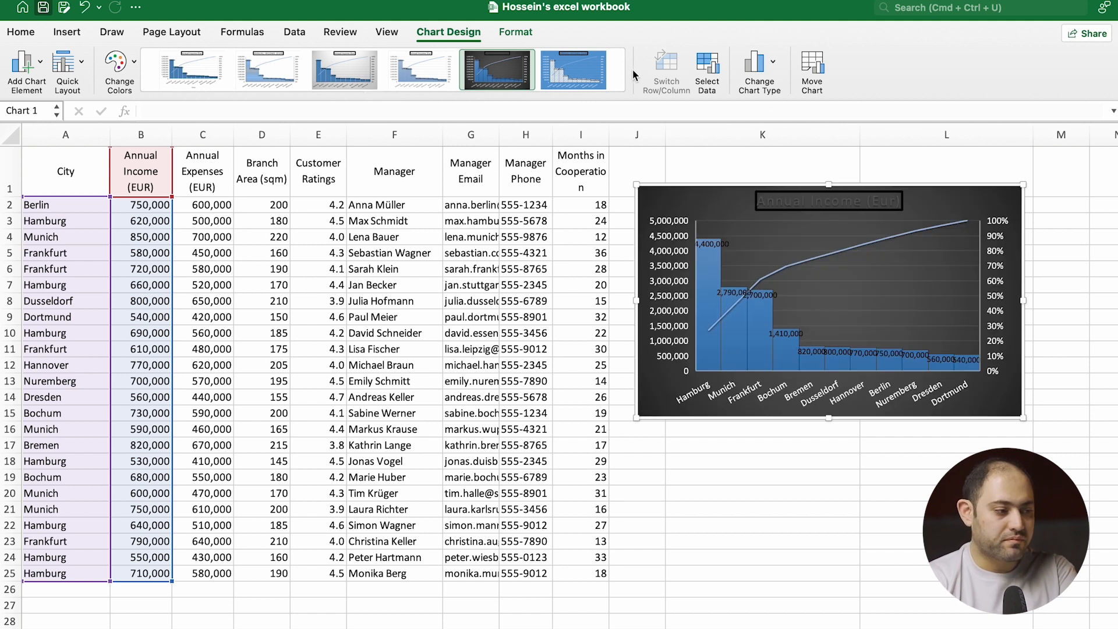
# Fill the Pareto chart's Annual Income columns with orange
pyautogui.click(514, 32)
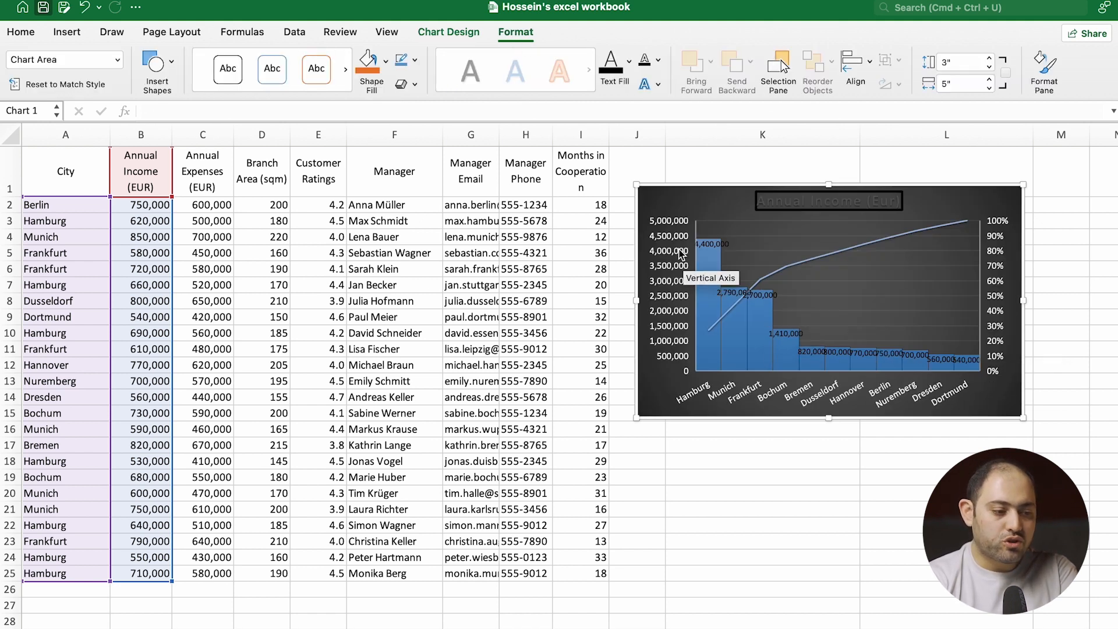
pyautogui.click(706, 271)
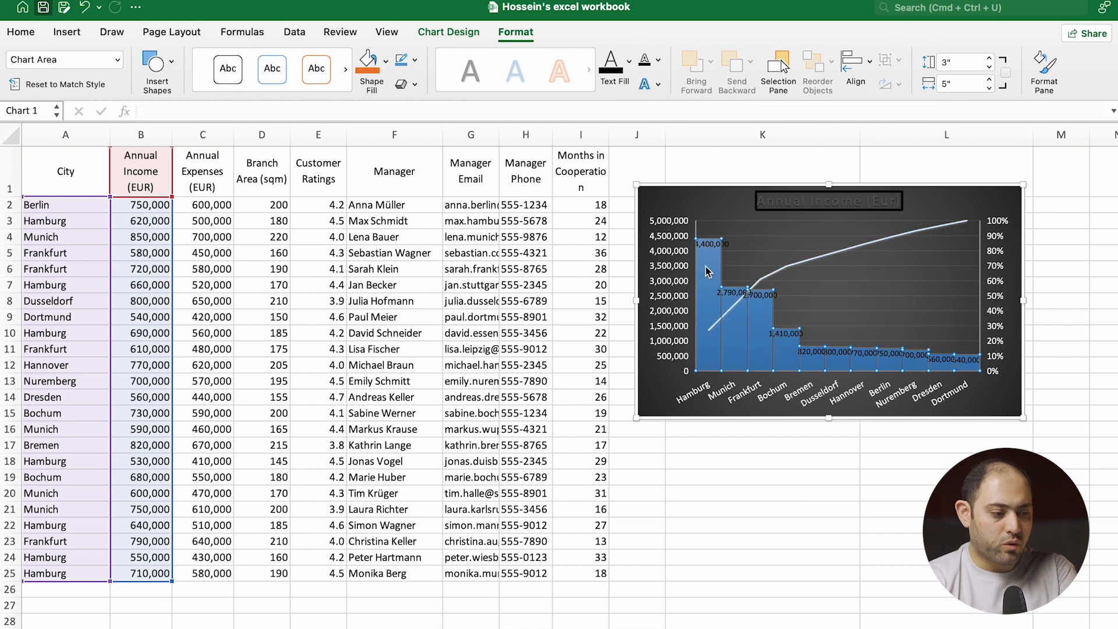
pyautogui.click(368, 67)
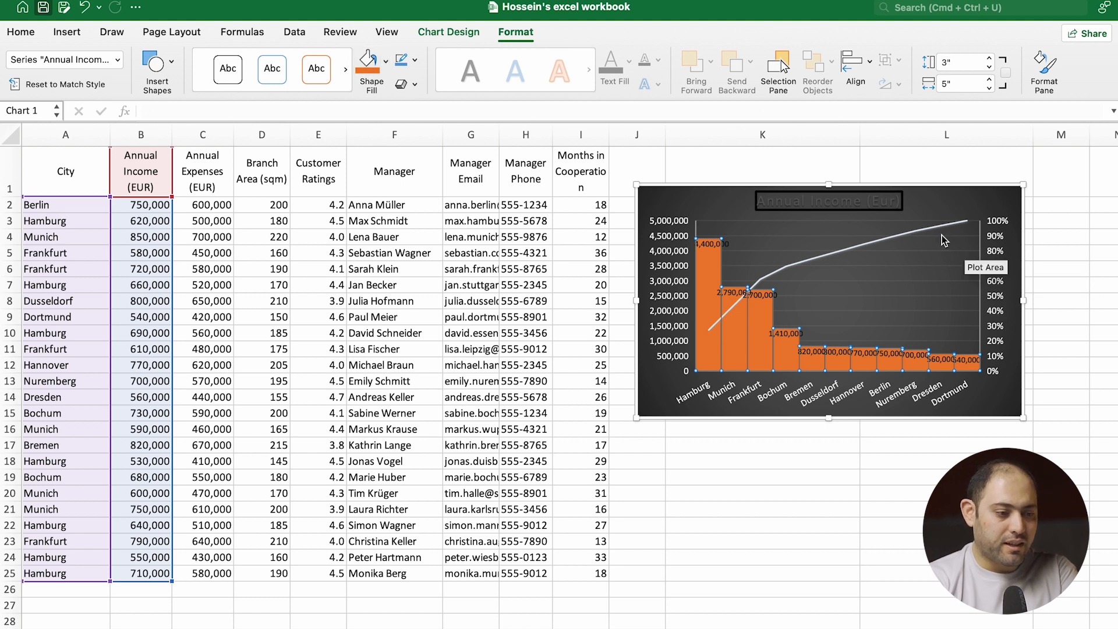
# Set the text fill of the "Annual Income (Eur)" chart title to white
pyautogui.click(857, 209)
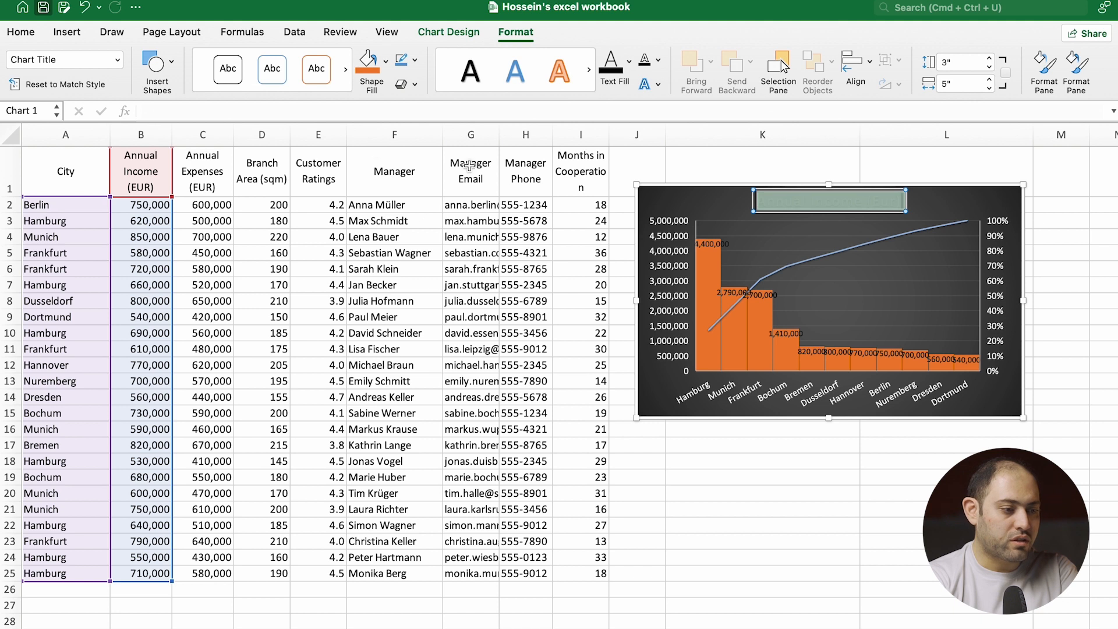
pyautogui.click(629, 63)
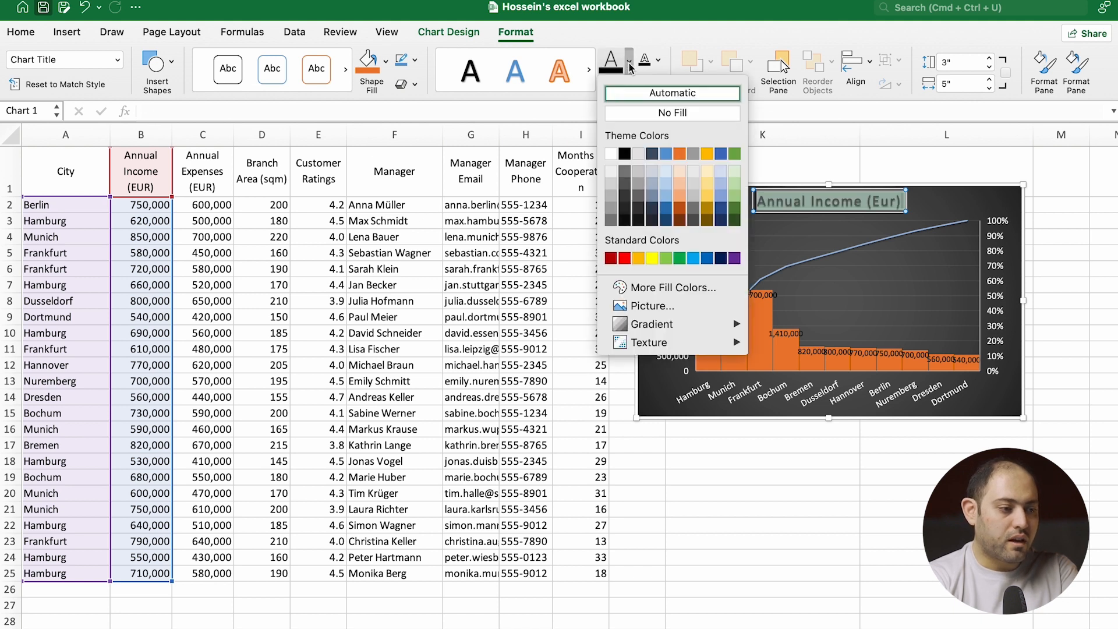
pyautogui.click(610, 154)
# Delete the whole Pareto chart from the sheet
pyautogui.click(920, 476)
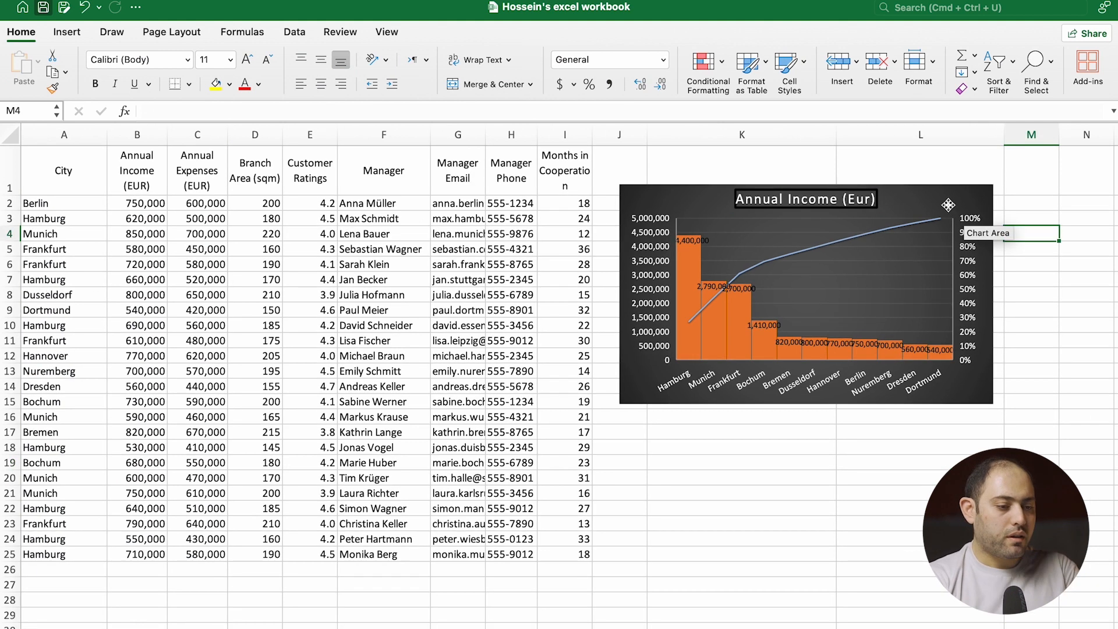
pyautogui.click(948, 205)
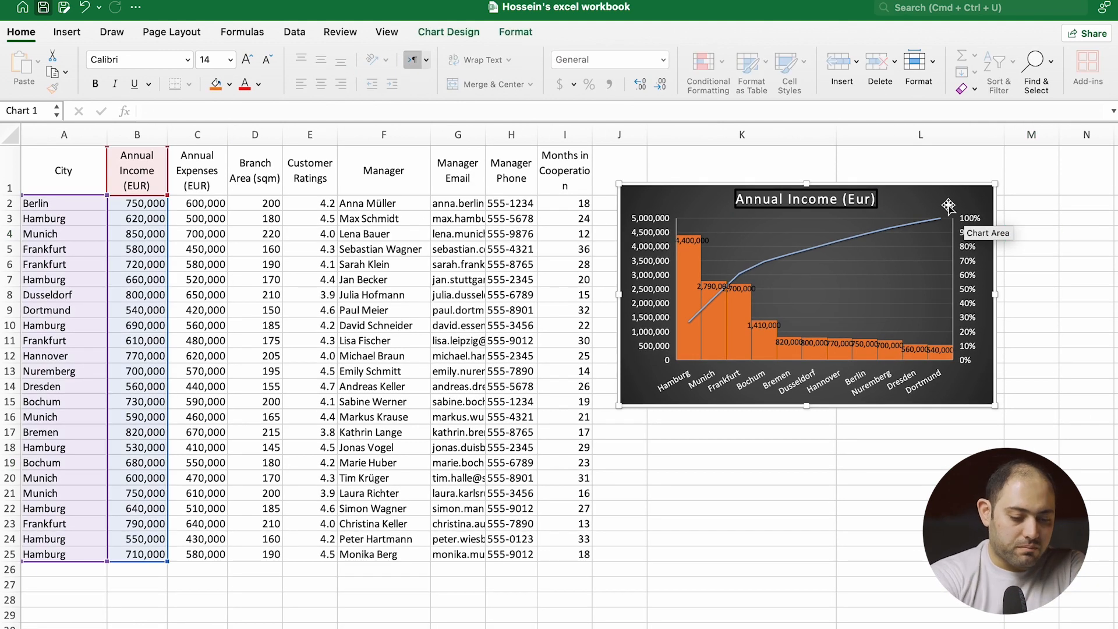
pyautogui.press('Delete')
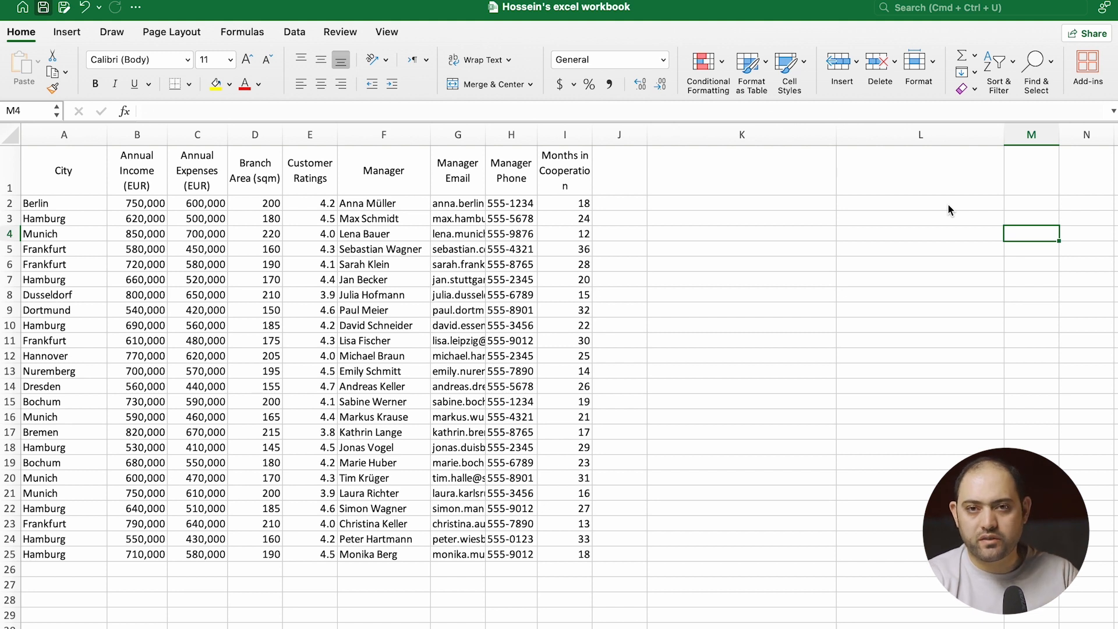
# Insert a 2-D line chart with markers from the City, Annual Income and Customer Ratings columns and place it beside the data
pyautogui.moveTo(33, 166); pyautogui.dragTo(134, 554)
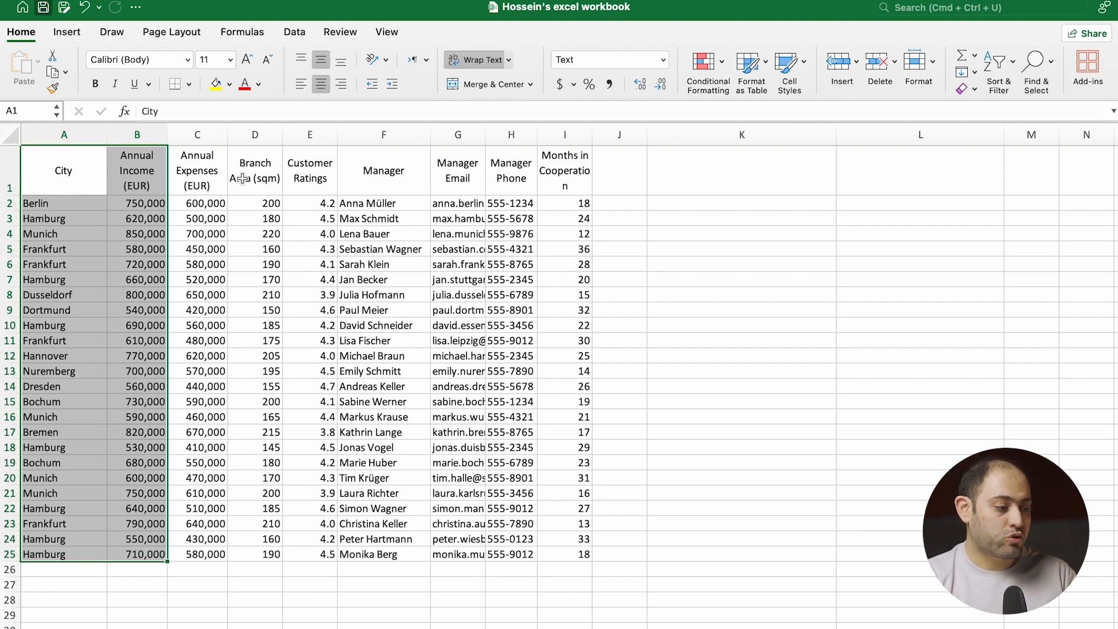
pyautogui.moveTo(313, 165); pyautogui.dragTo(306, 552)
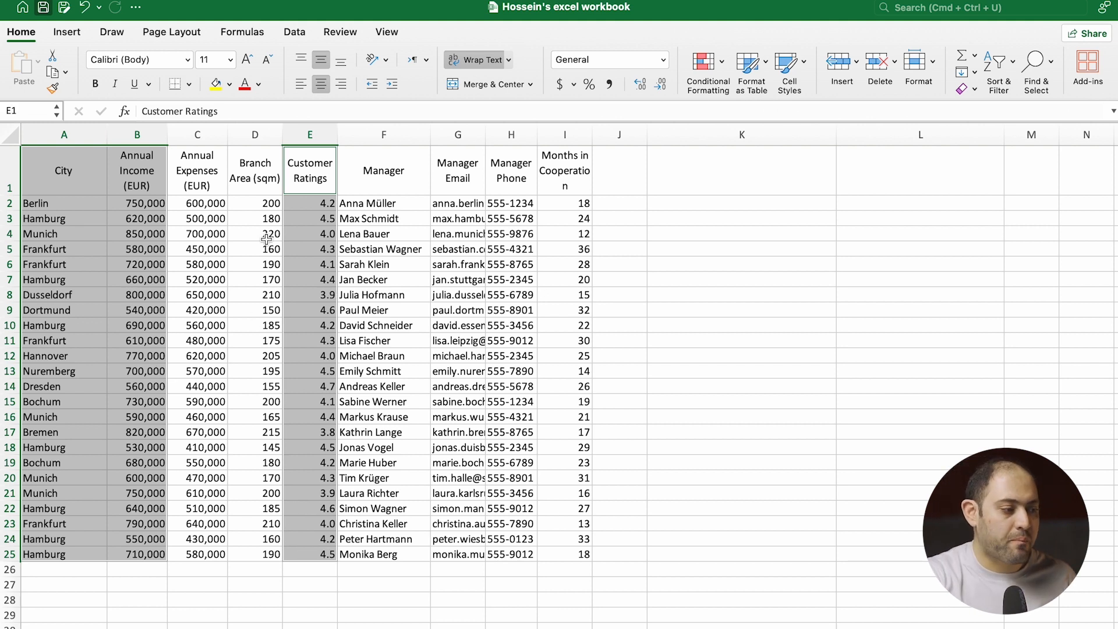
pyautogui.click(67, 37)
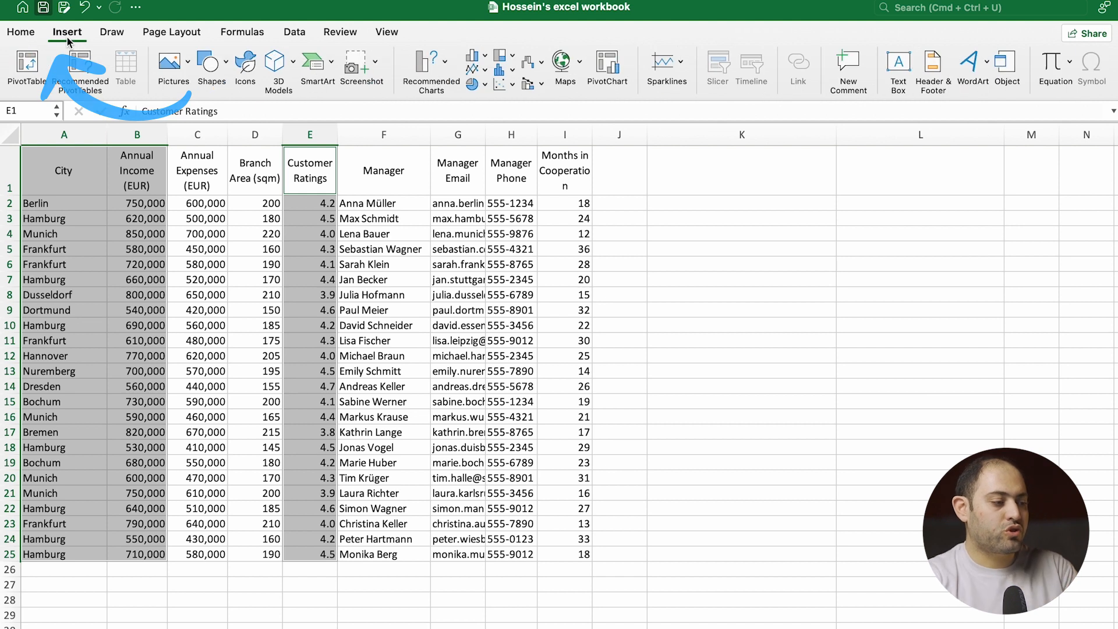
pyautogui.click(485, 58)
pyautogui.click(484, 59)
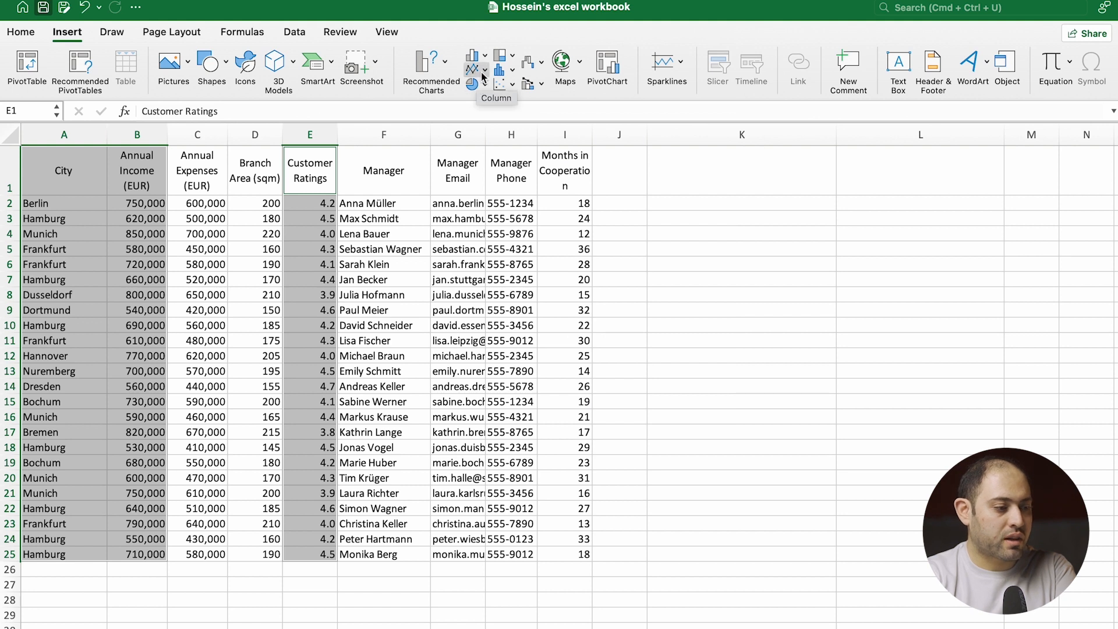
pyautogui.click(483, 71)
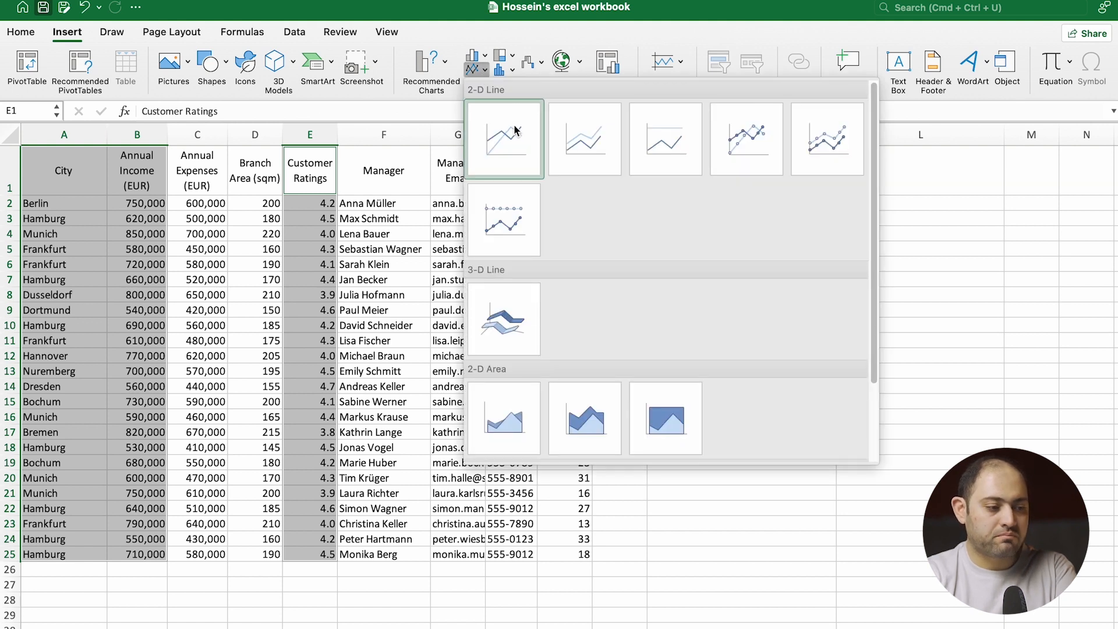
pyautogui.click(742, 147)
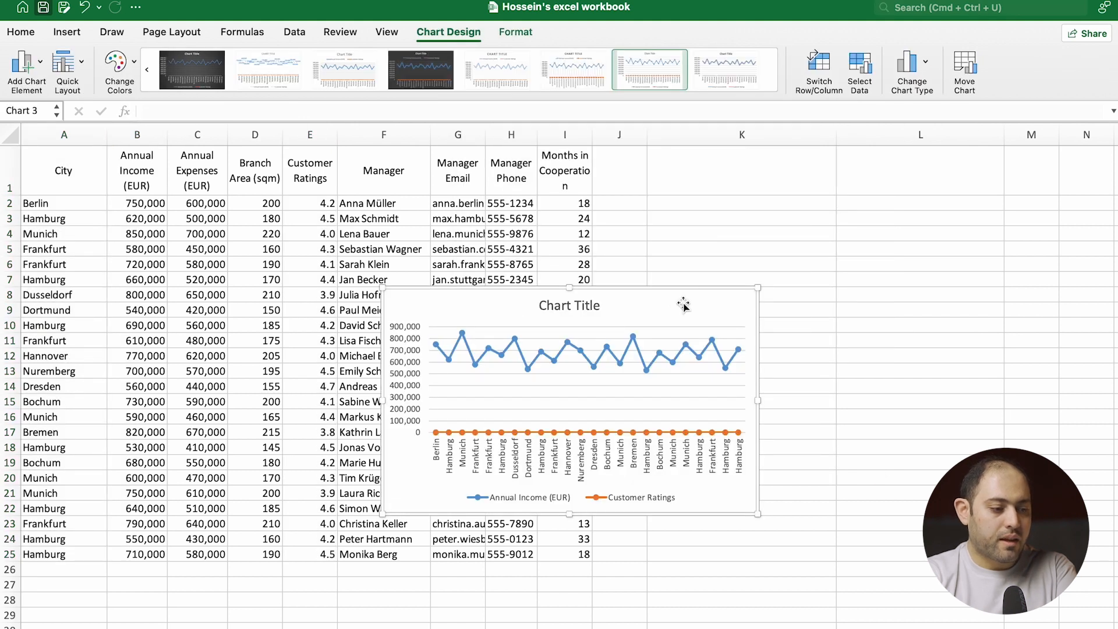
pyautogui.moveTo(677, 304); pyautogui.dragTo(898, 186)
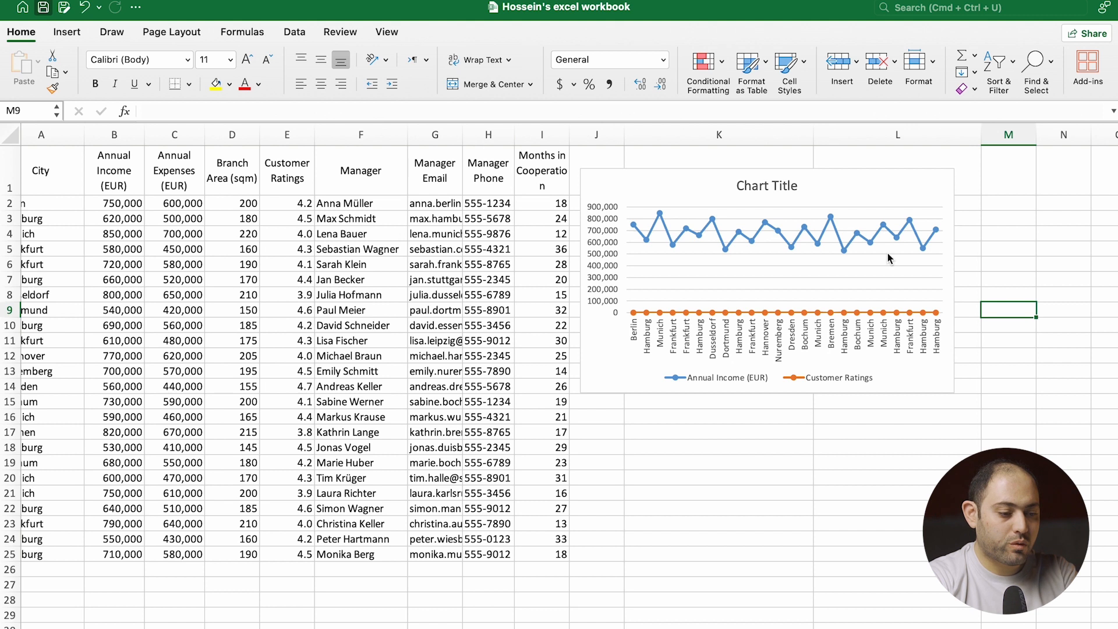
# Plot the Customer Ratings series on the secondary axis of the line chart
pyautogui.click(804, 313)
pyautogui.rightClick(804, 313)
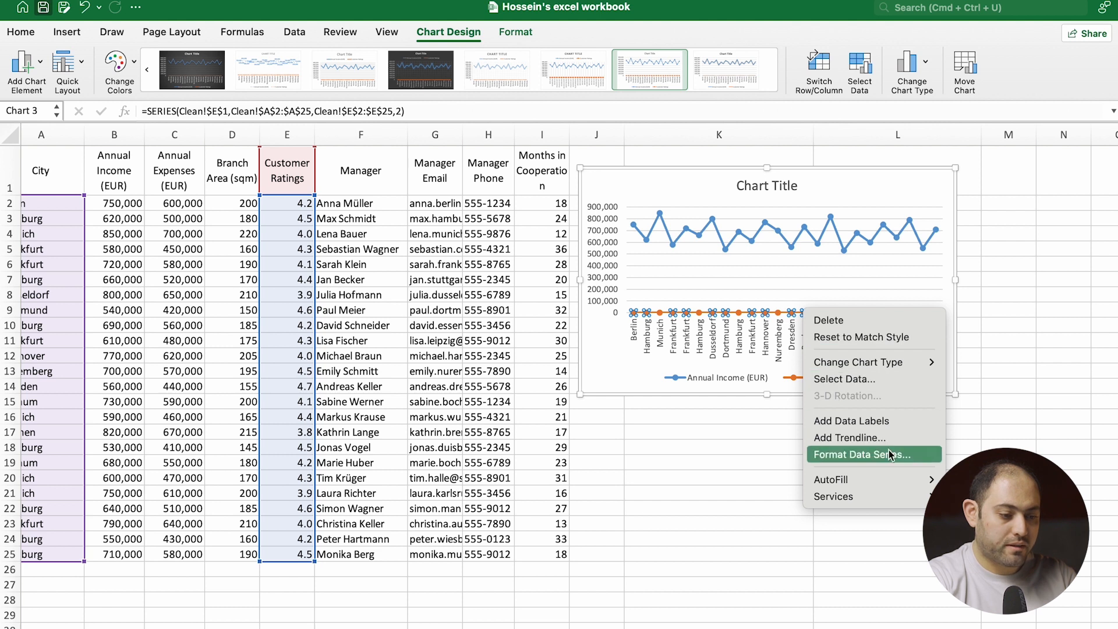
pyautogui.click(916, 461)
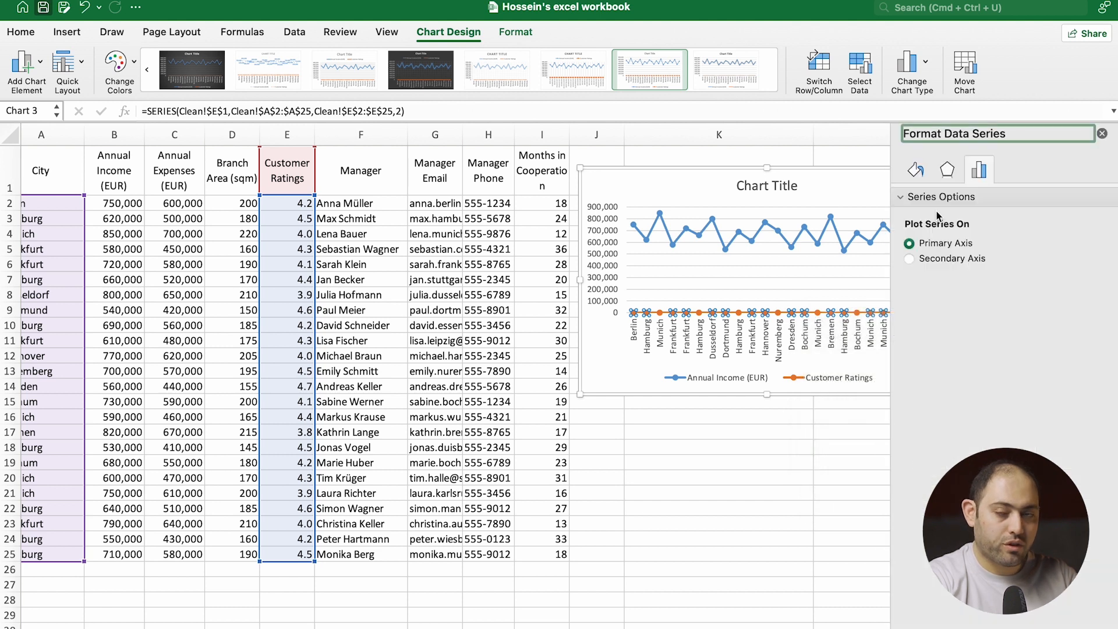
pyautogui.click(930, 260)
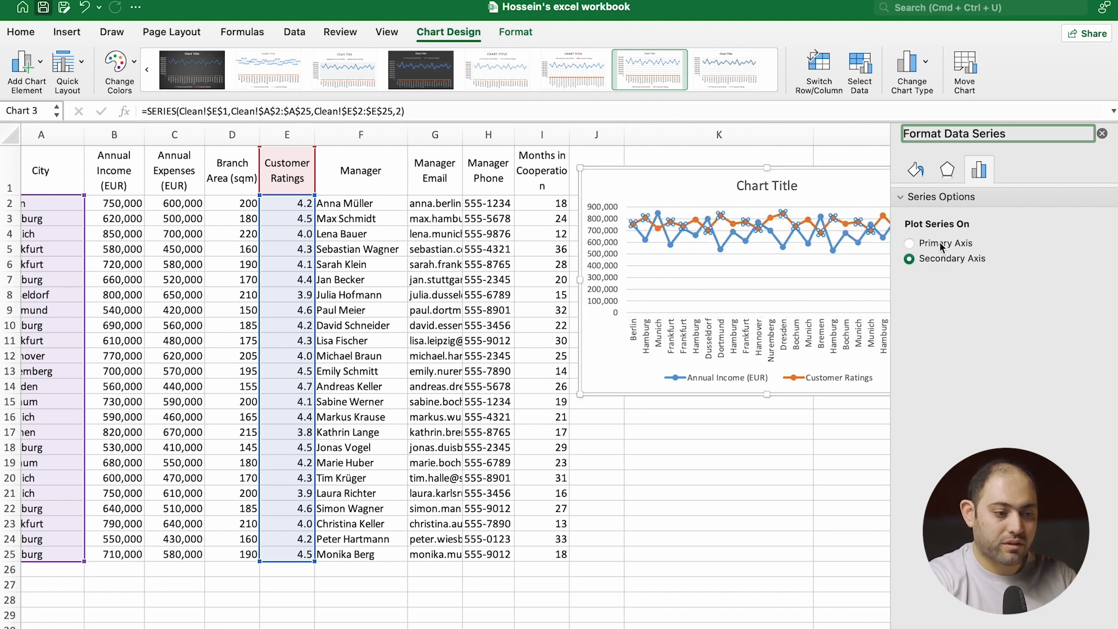
pyautogui.click(1102, 134)
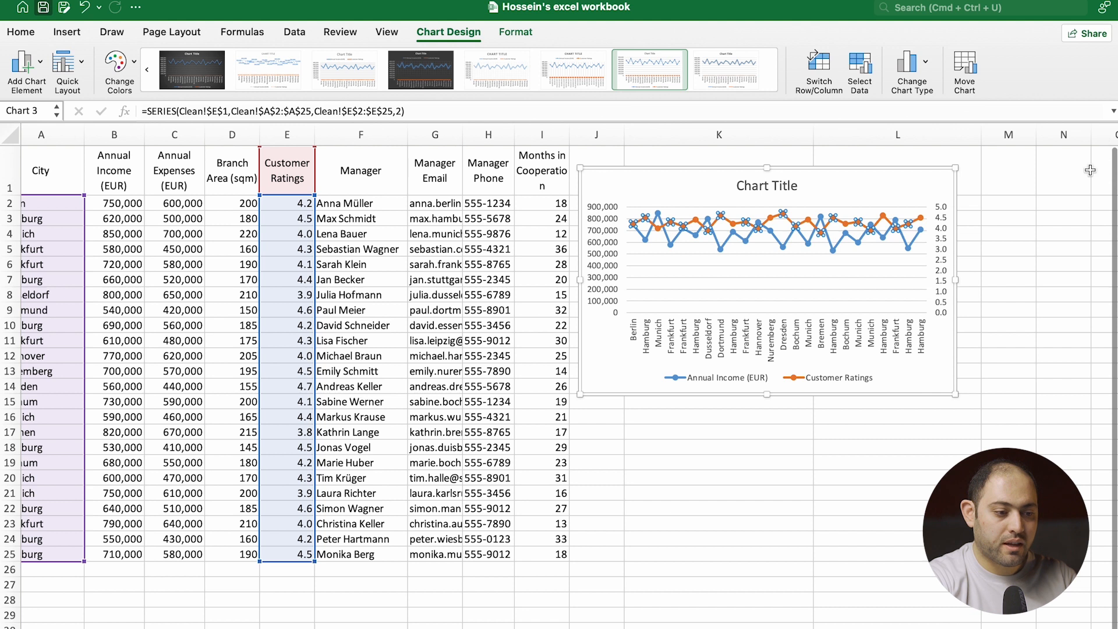
# Apply the quick layout with axis titles, vertical drop lines and a side legend, and widen the line chart to reach column N
pyautogui.click(889, 266)
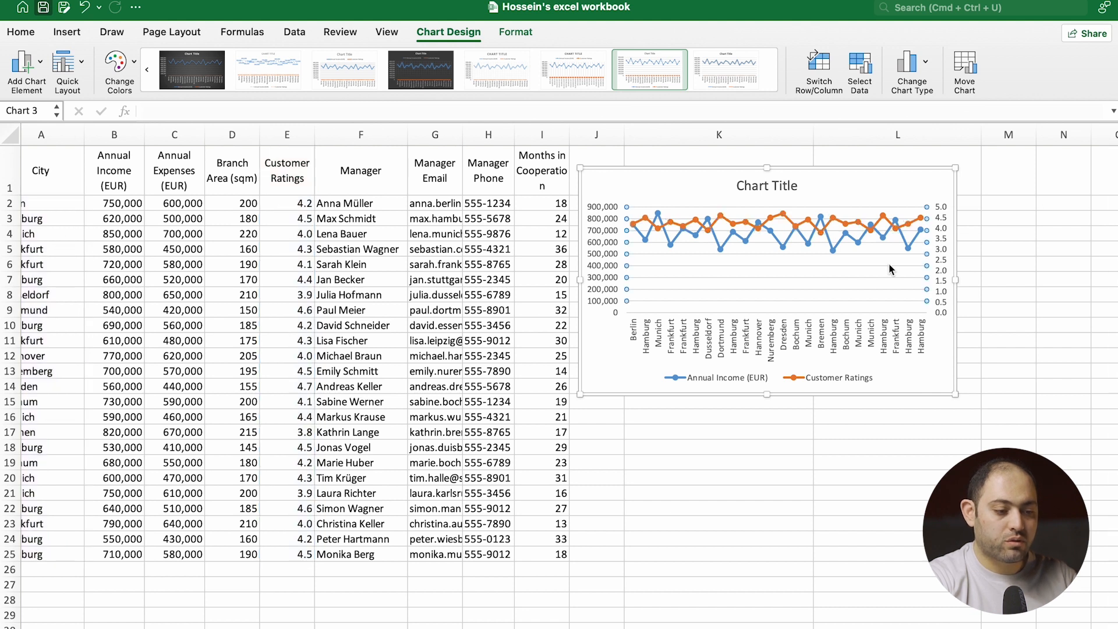
pyautogui.scroll(5, 889, 263)
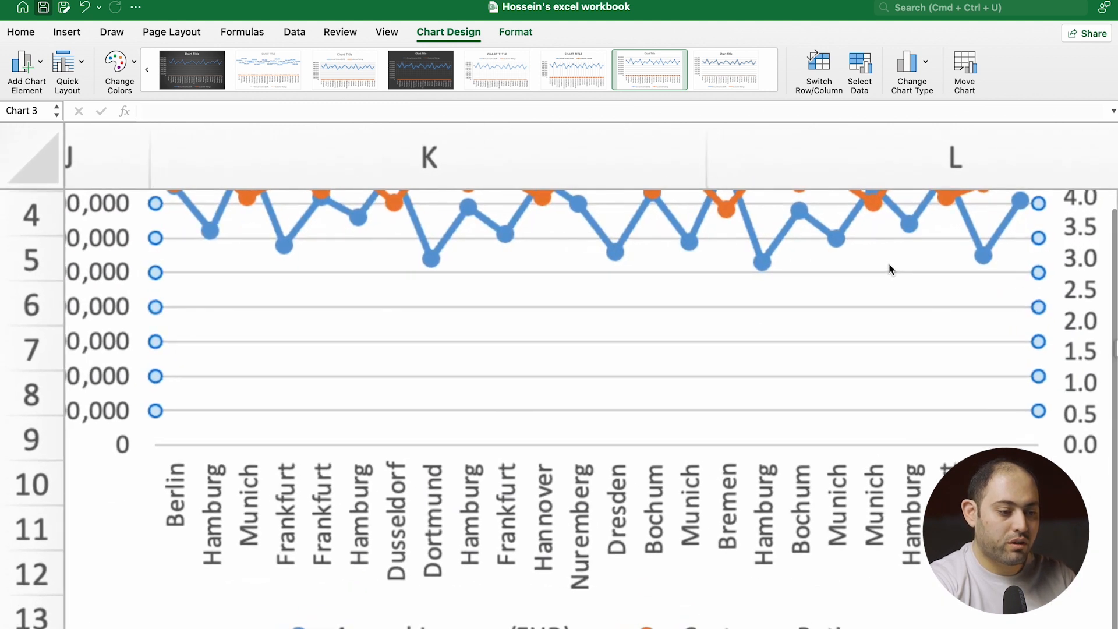
pyautogui.scroll(2, 889, 264)
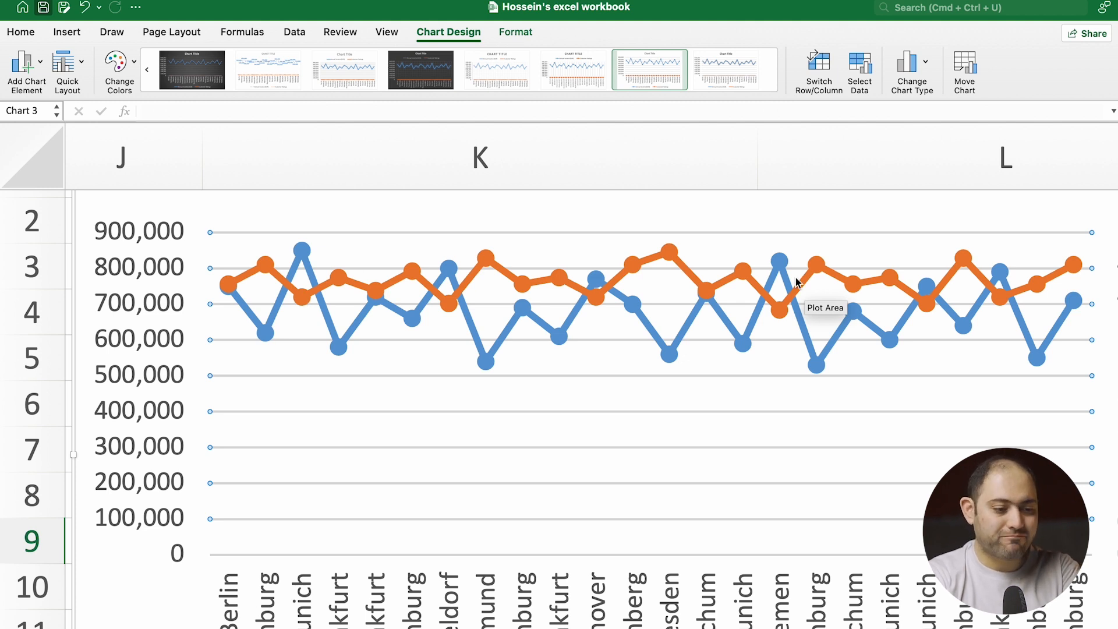
pyautogui.moveTo(797, 282)
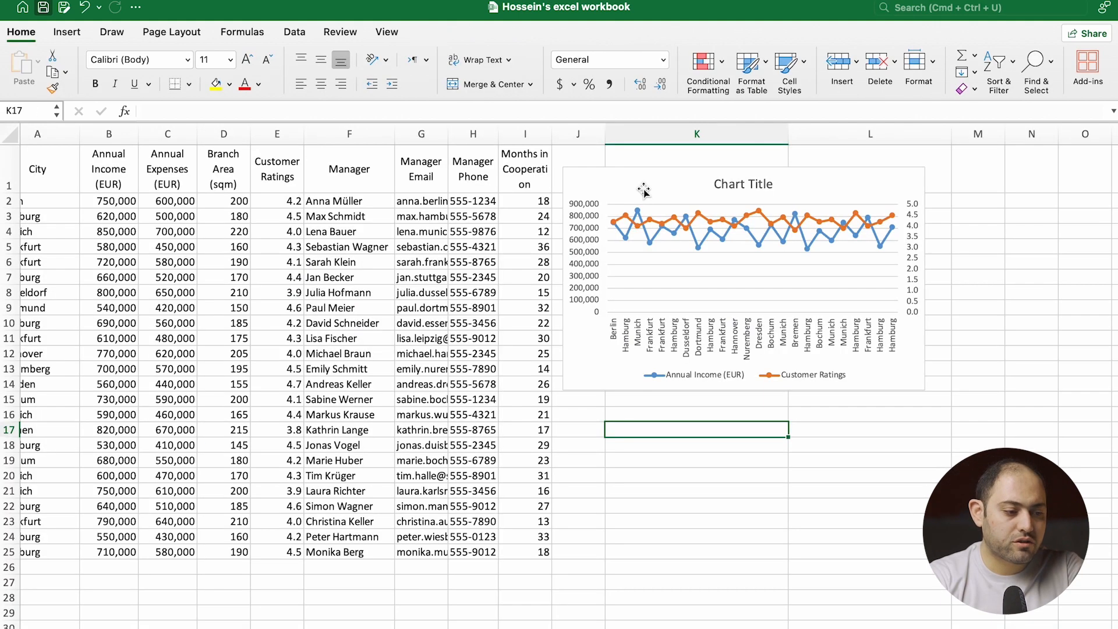
pyautogui.click(644, 191)
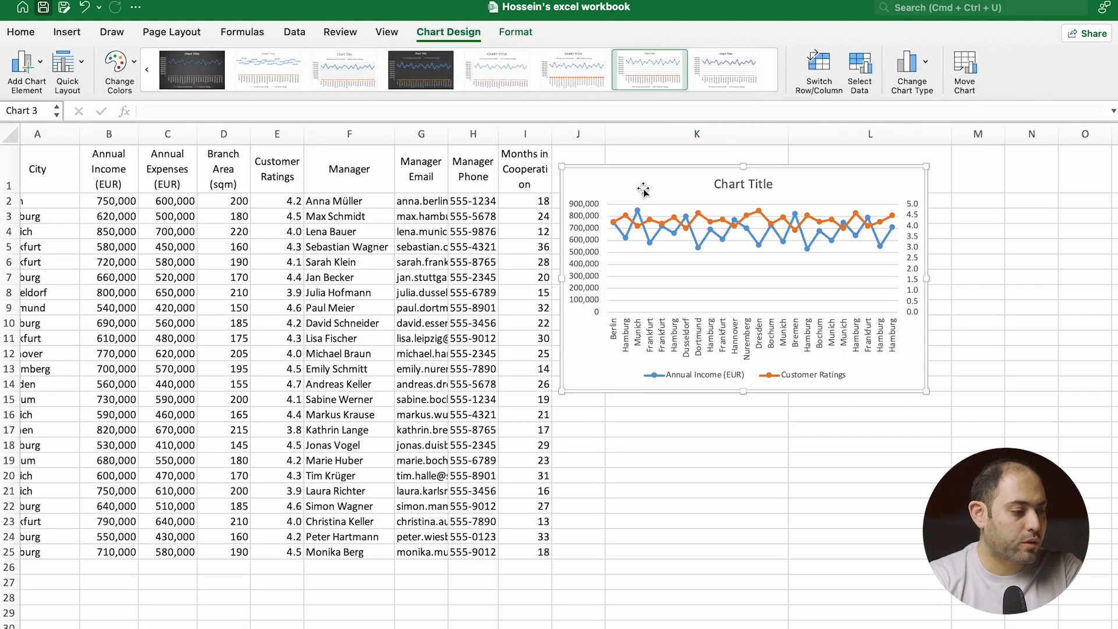
pyautogui.click(82, 65)
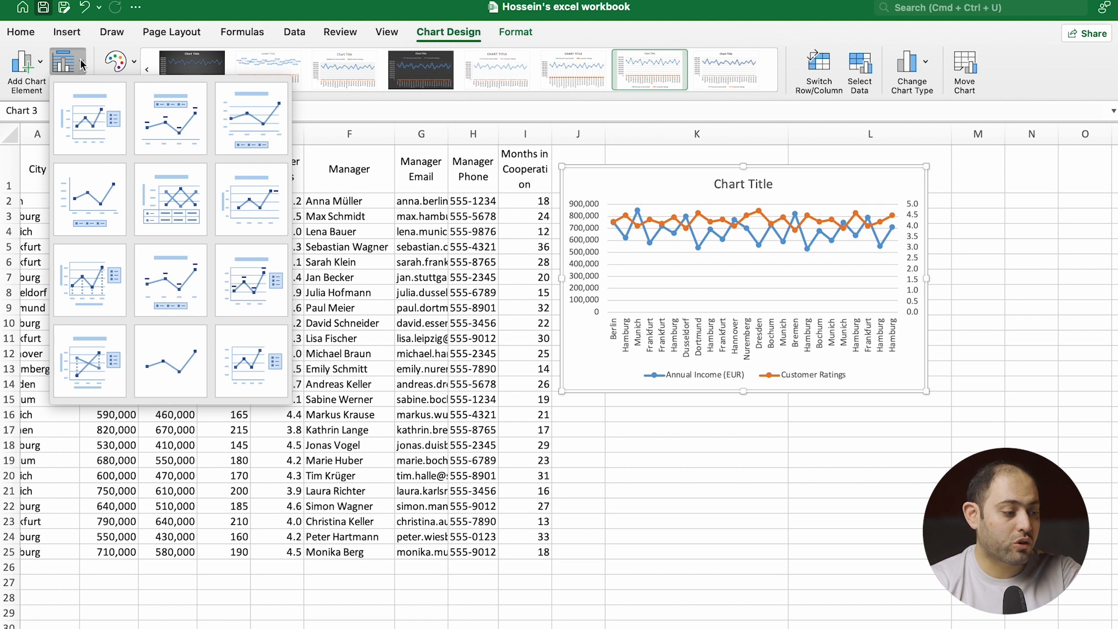
pyautogui.click(84, 275)
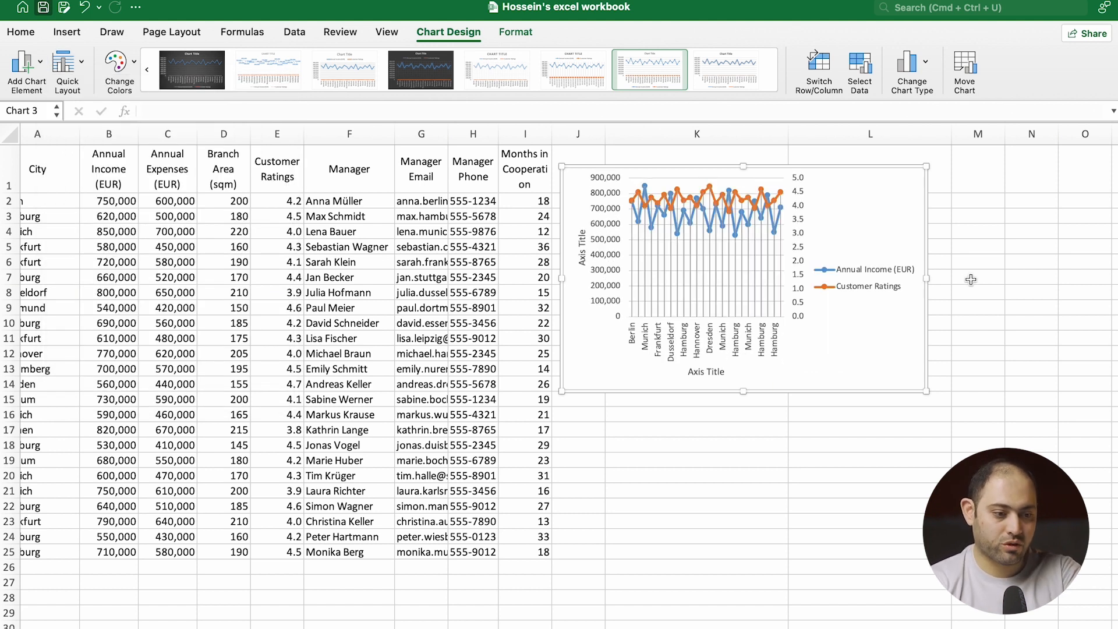
pyautogui.moveTo(926, 278); pyautogui.dragTo(1053, 278)
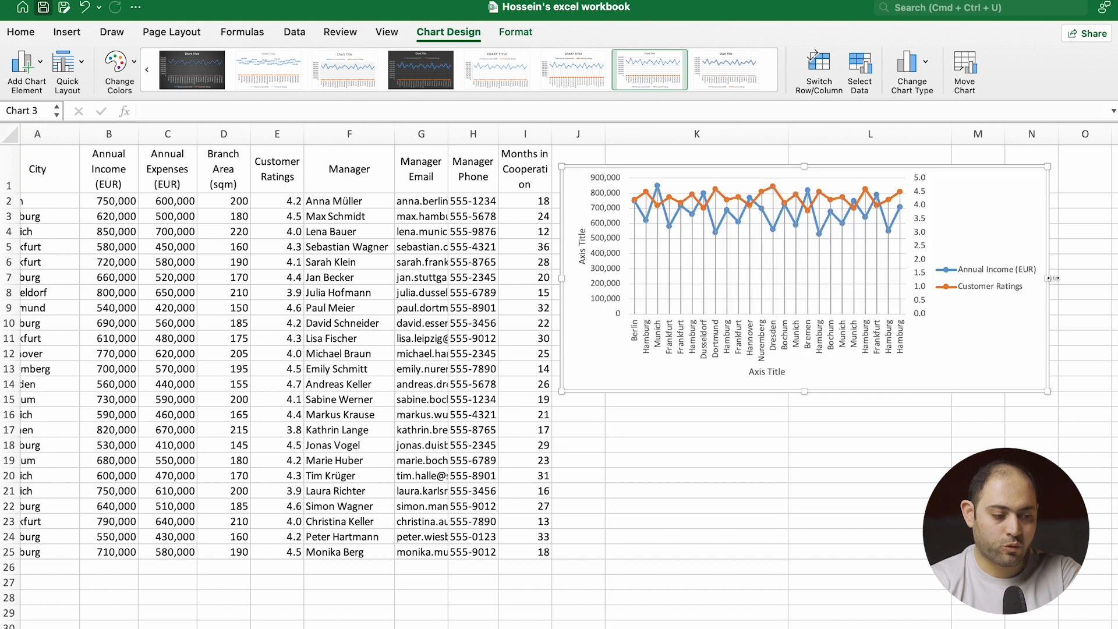